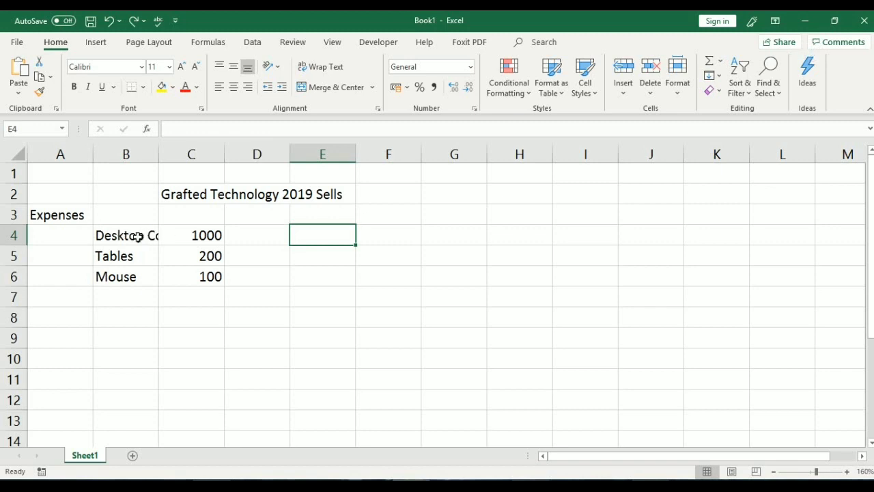
AutoFit column B to its longest entry, and undo that width change.
click(125, 237)
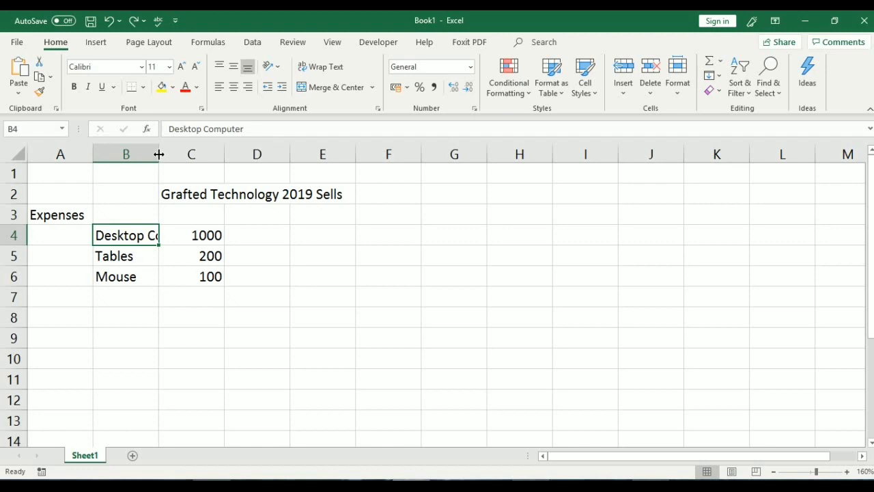
double_click(159, 155)
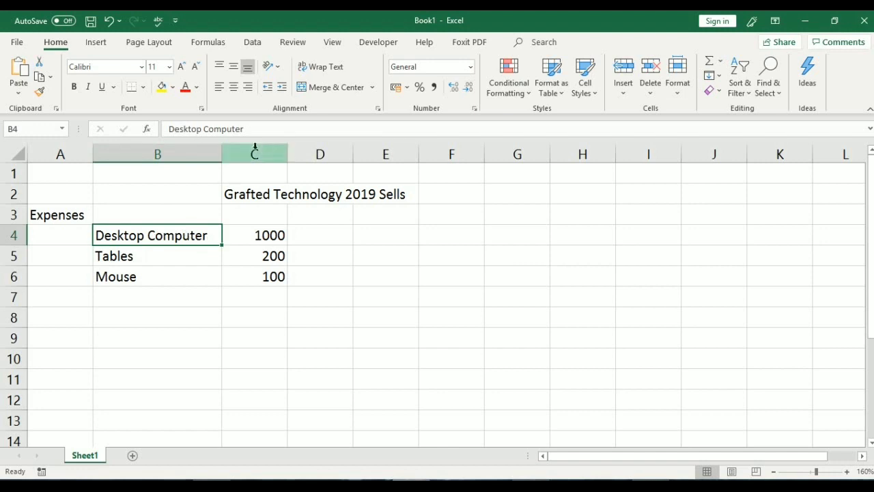
click(108, 22)
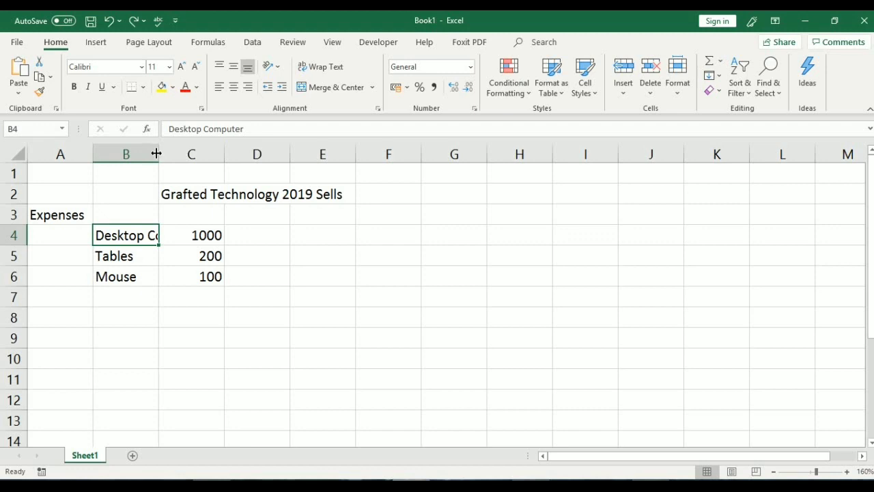
Widen column B by moving its right boundary until "Desktop Computer" in B4 fits completely.
drag(159, 151, 159, 151)
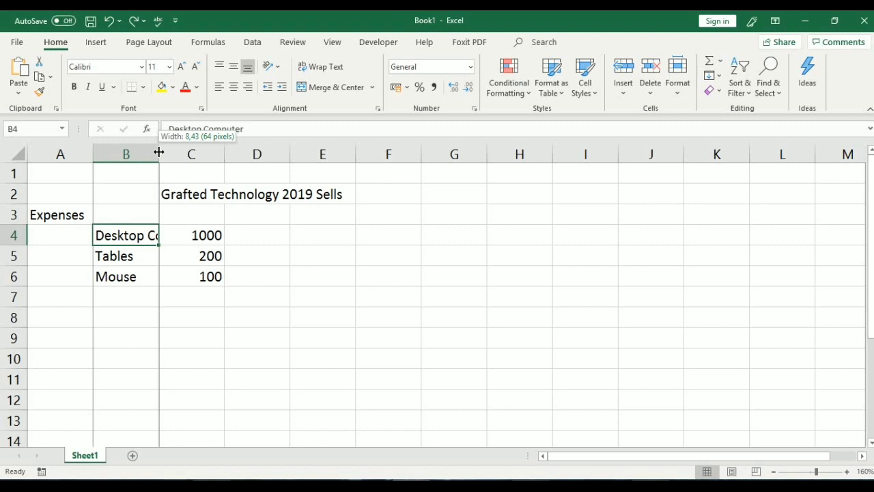
drag(159, 152, 199, 154)
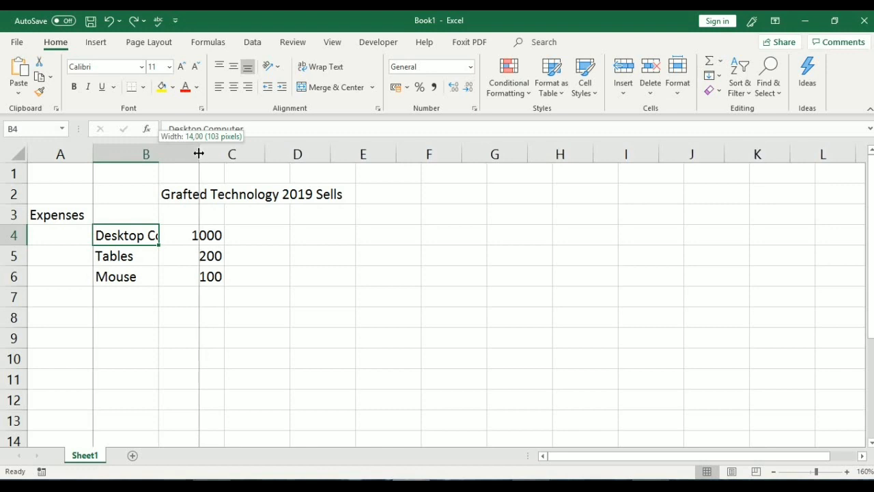
drag(199, 153, 199, 153)
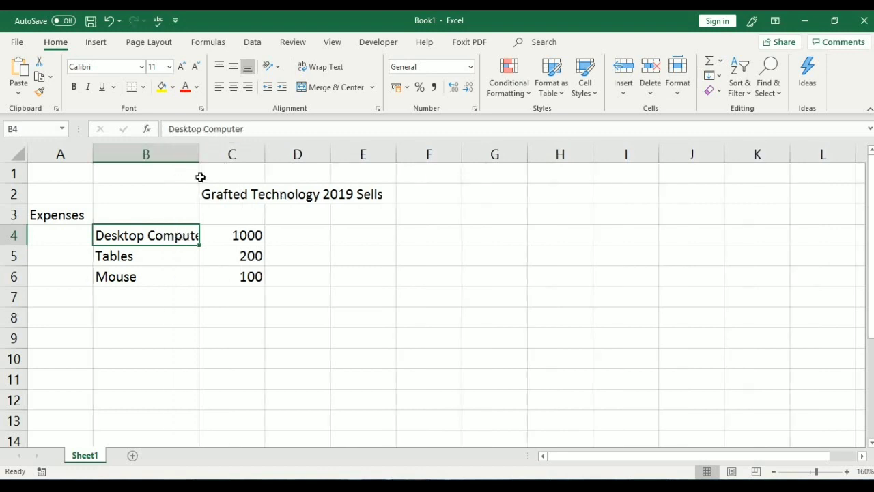
drag(200, 151, 206, 152)
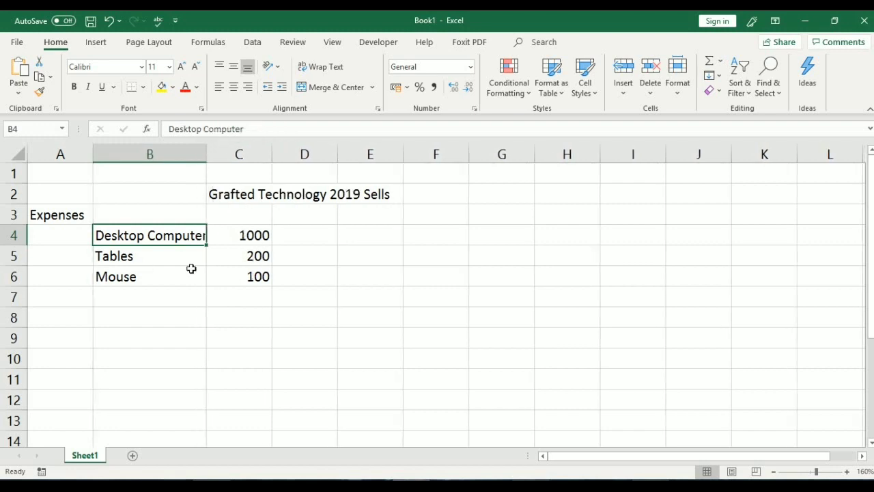
click(171, 219)
click(176, 246)
drag(208, 154, 209, 154)
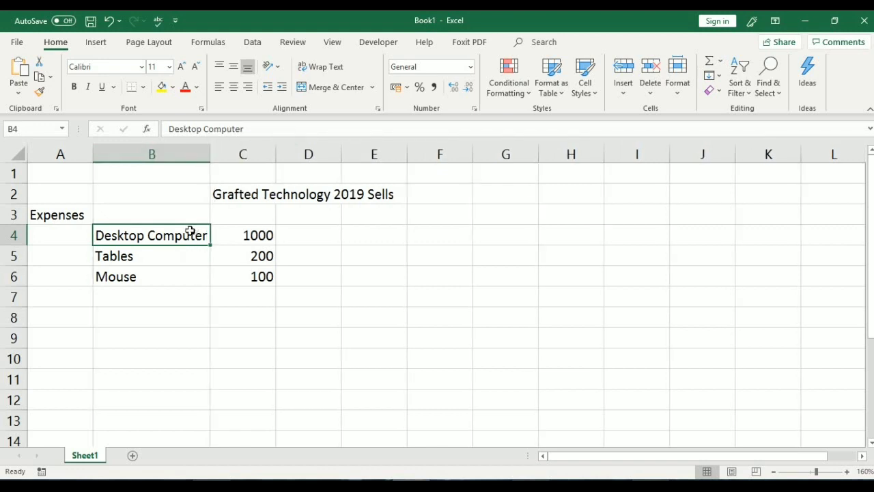
click(152, 155)
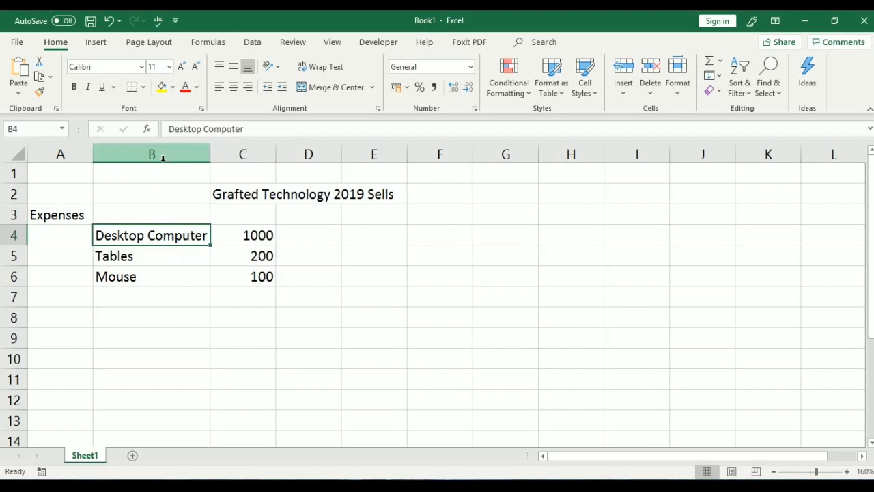
Undo the manual width changes made to column B.
click(110, 22)
click(109, 23)
click(109, 23)
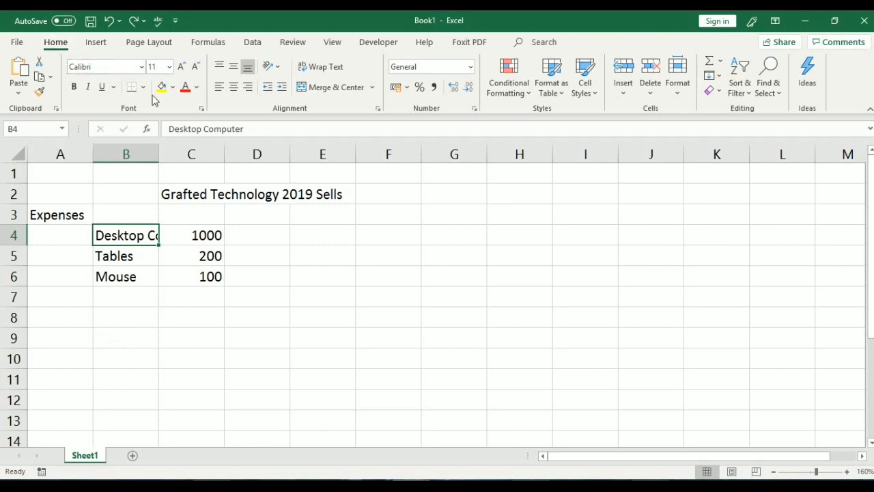
Set the exact width of column B to 16.
click(679, 99)
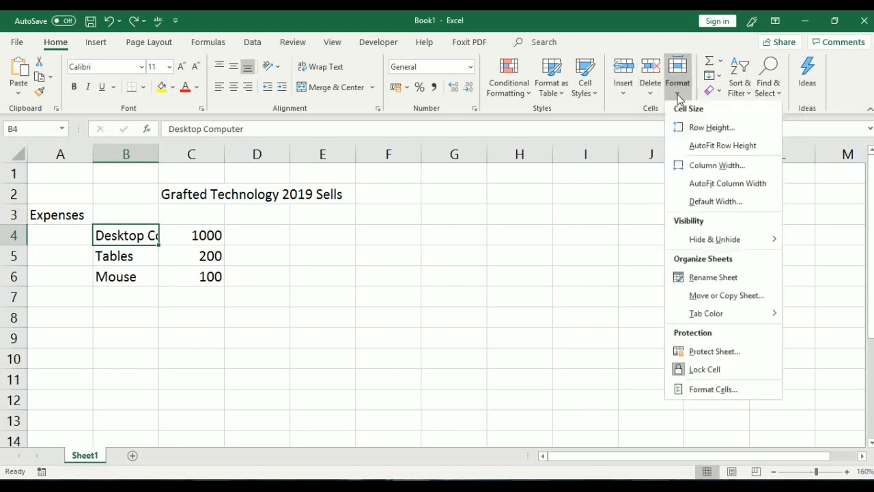
click(710, 167)
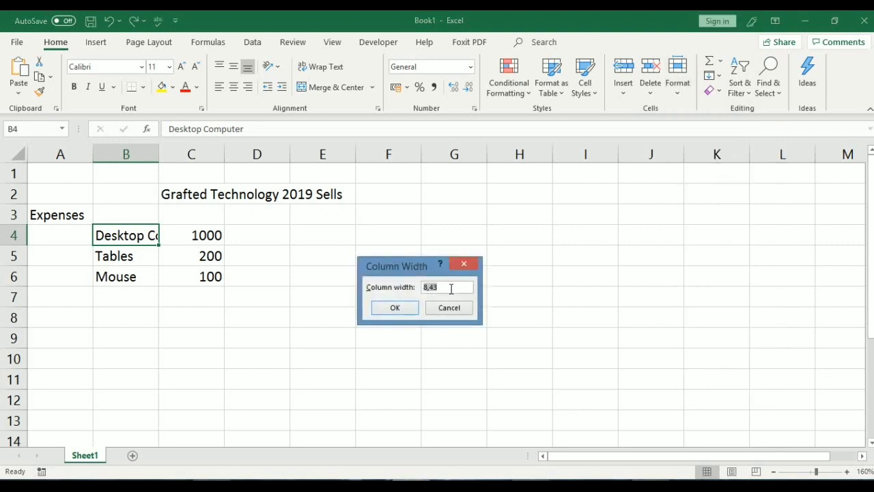
key(BackSpace)
text(16)
click(400, 308)
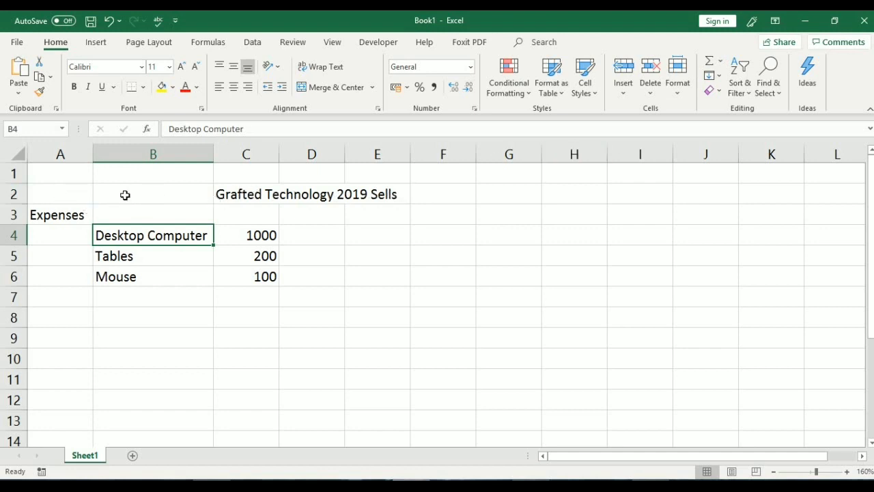
Set the exact height of row 2 to 30, and undo that height change.
click(13, 194)
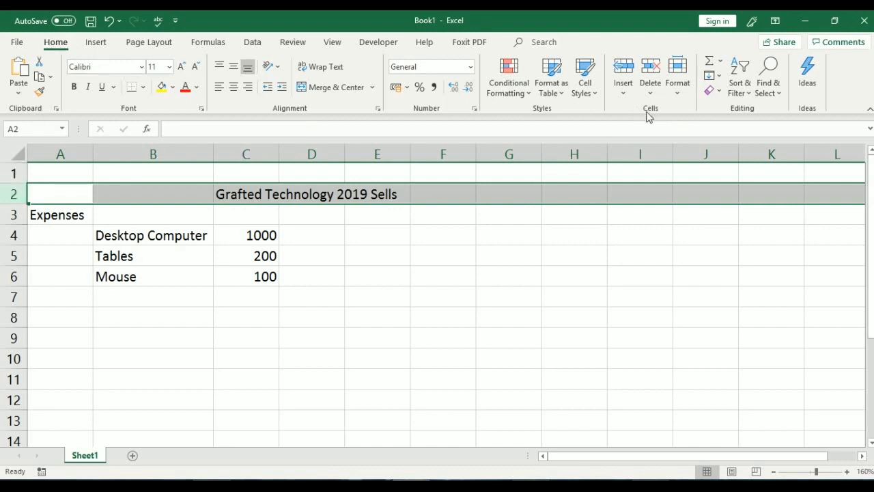
click(685, 88)
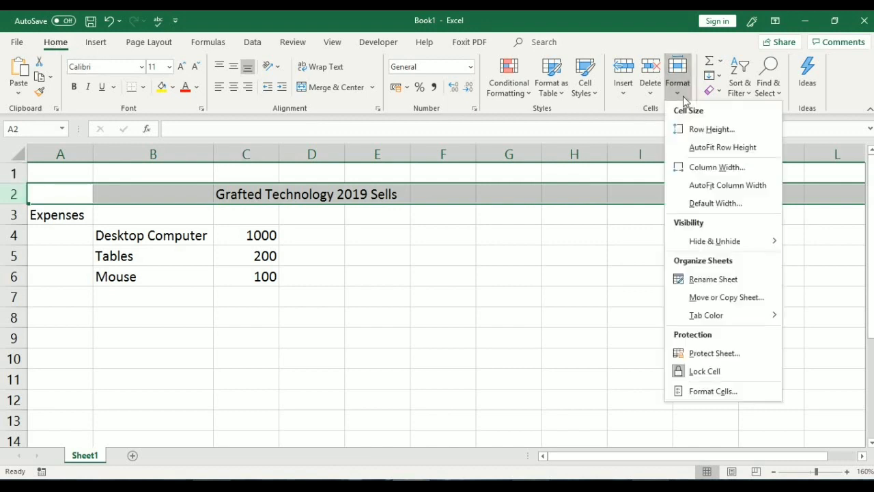
click(702, 136)
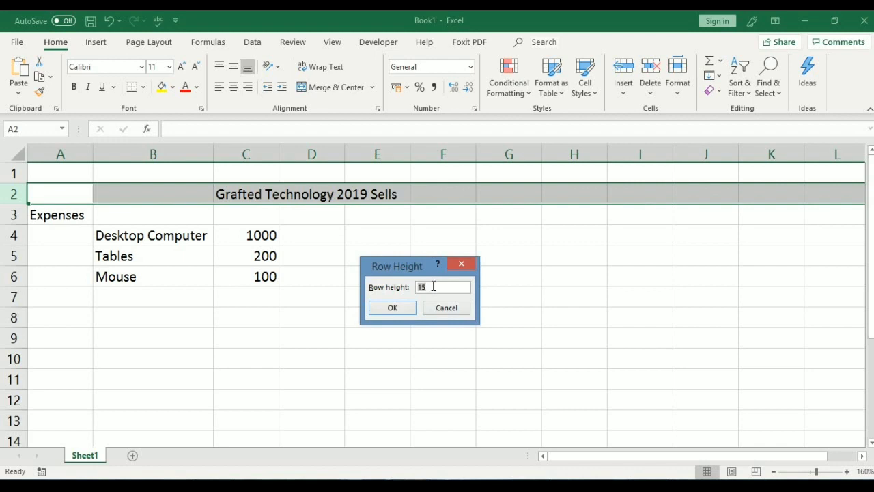
text(2)
key(BackSpace)
text(30)
click(399, 309)
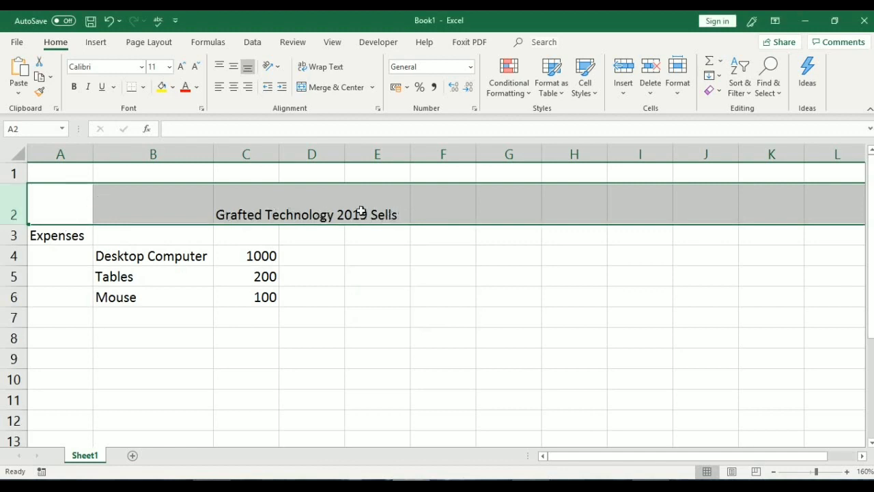
click(109, 20)
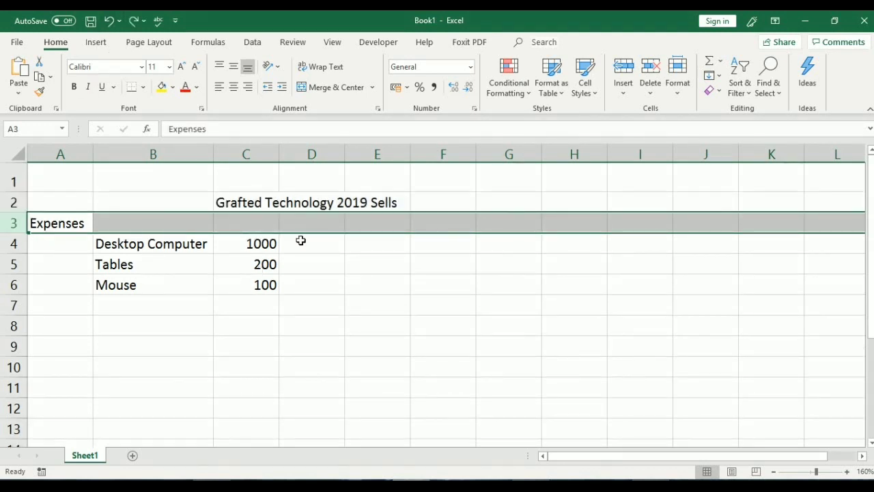
Give the title row 2 an exact height of 30 again, and undo it.
click(15, 202)
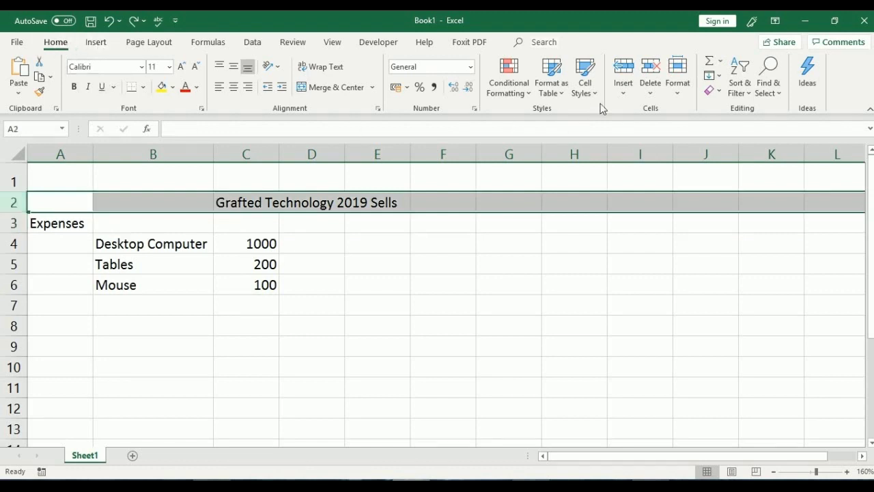
click(680, 101)
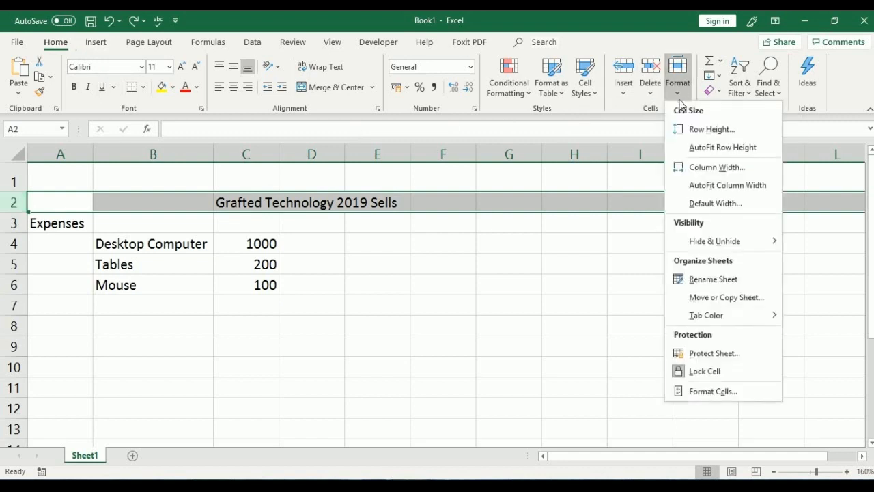
click(704, 136)
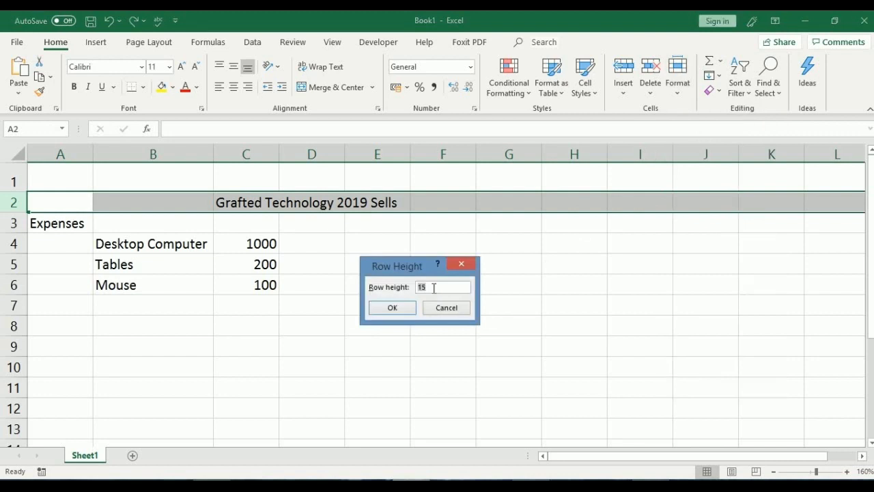
text(30)
click(401, 309)
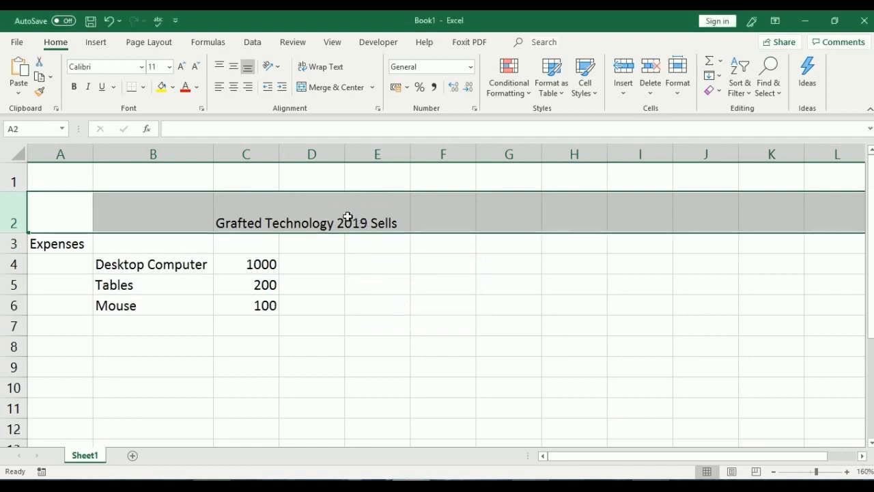
click(313, 243)
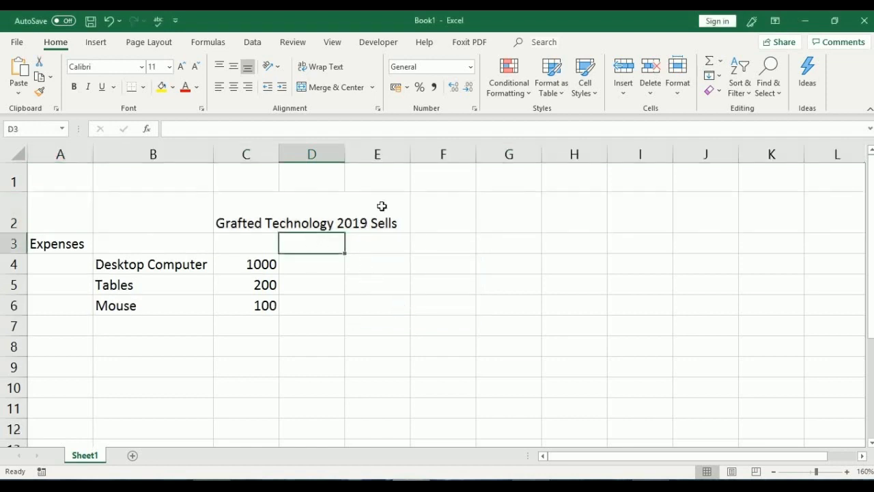
click(10, 212)
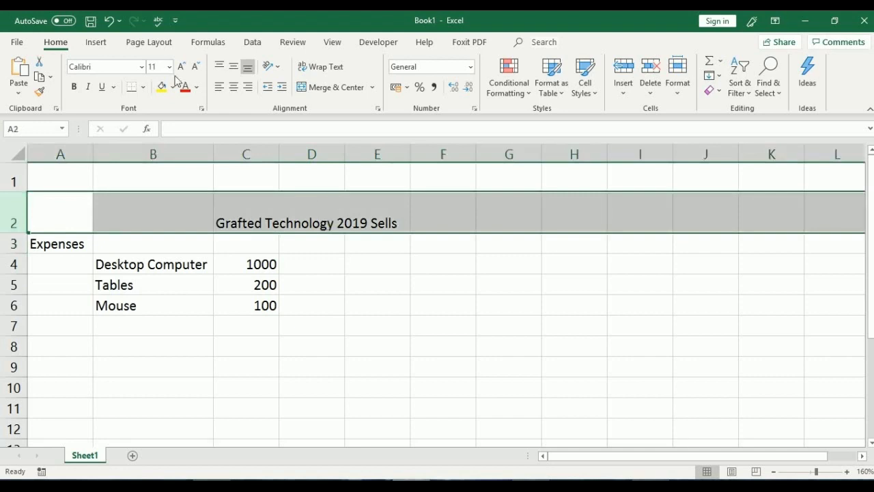
click(109, 21)
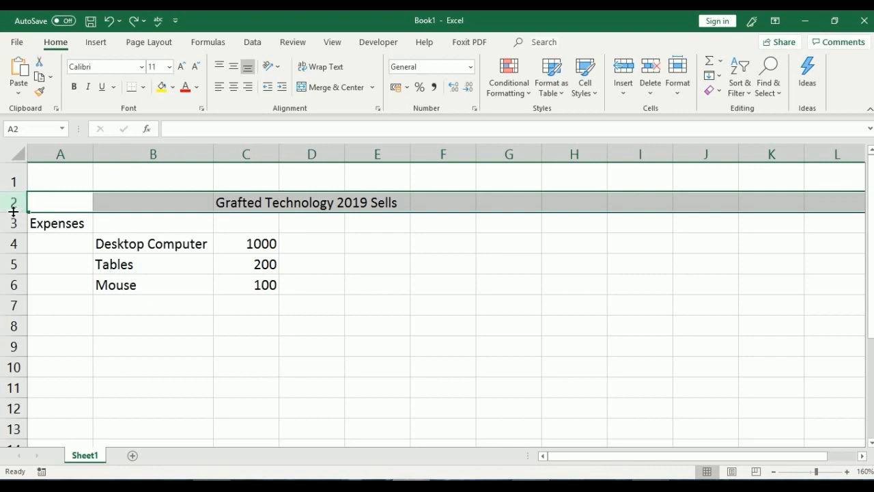
Stretch row 2 by its lower boundary to a height of 30, and deselect the row.
drag(13, 213, 13, 230)
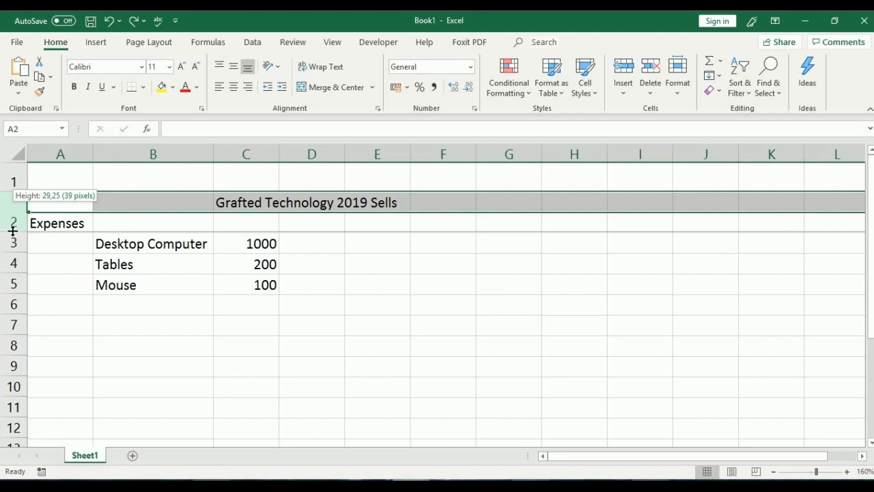
drag(13, 231, 13, 233)
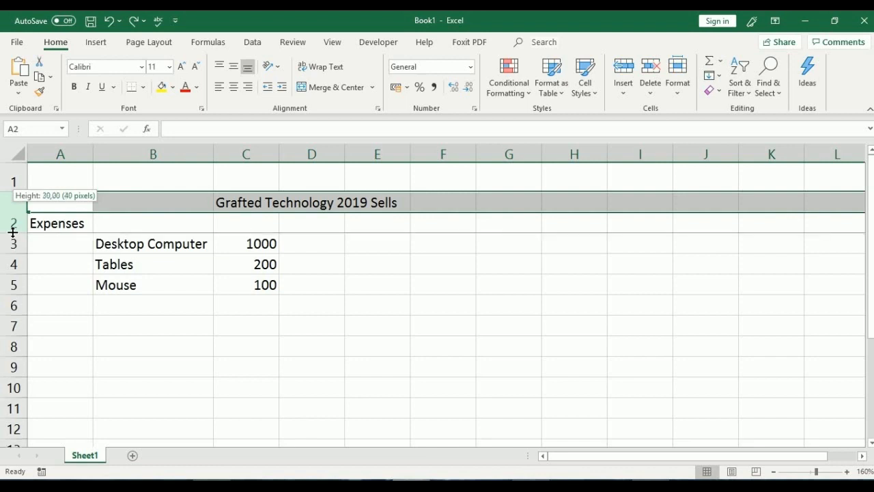
drag(13, 233, 13, 232)
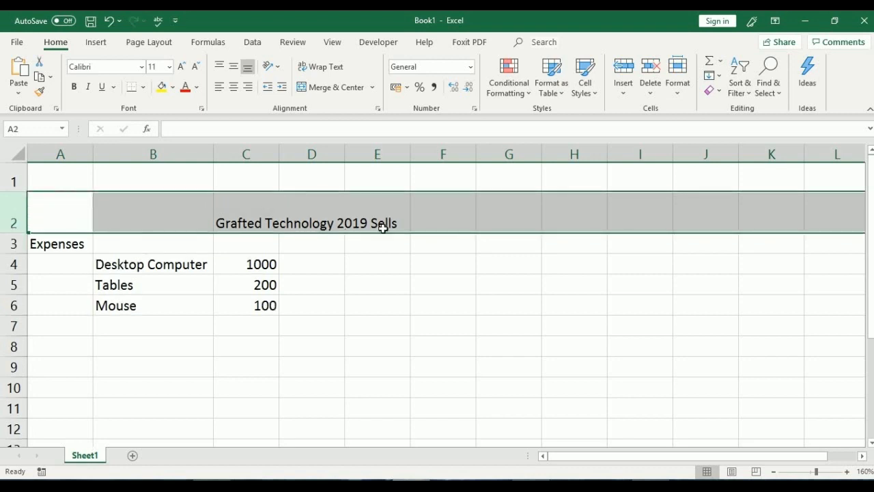
click(425, 225)
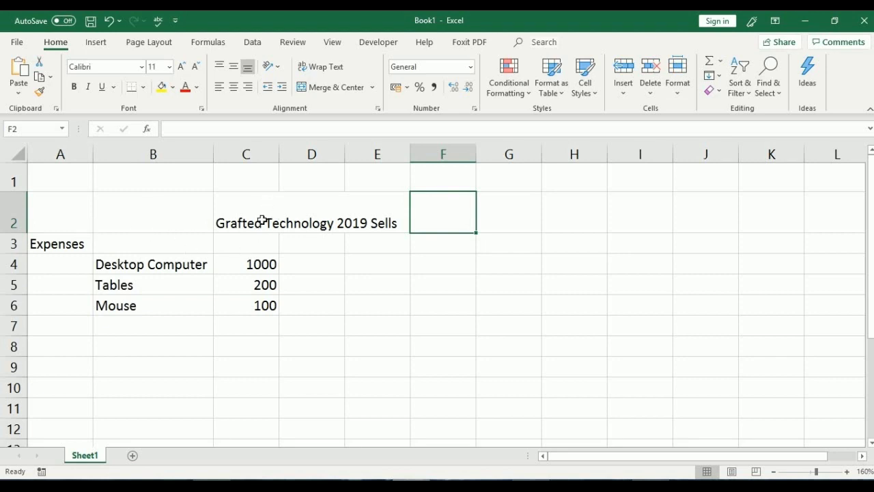
click(16, 217)
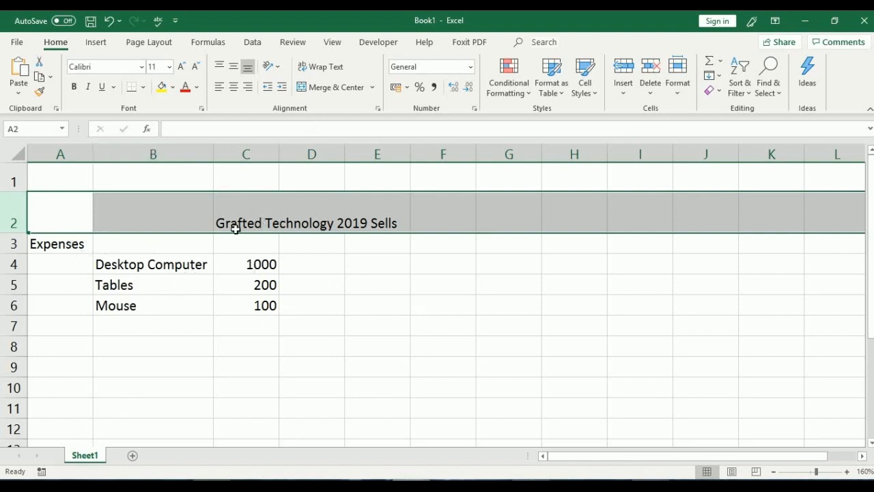
click(198, 259)
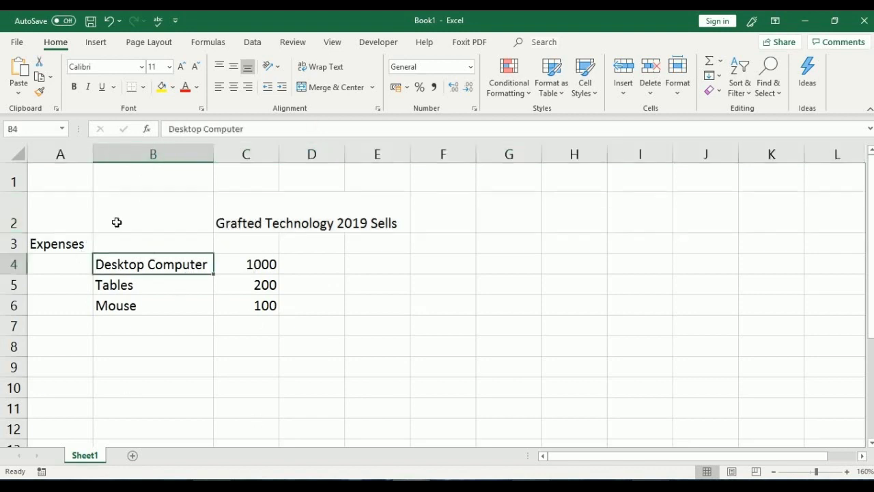
click(45, 211)
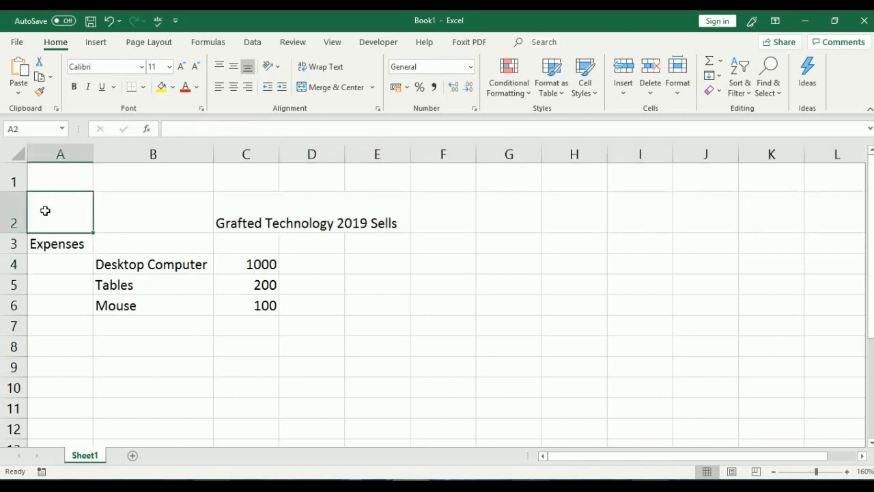
drag(46, 211, 391, 211)
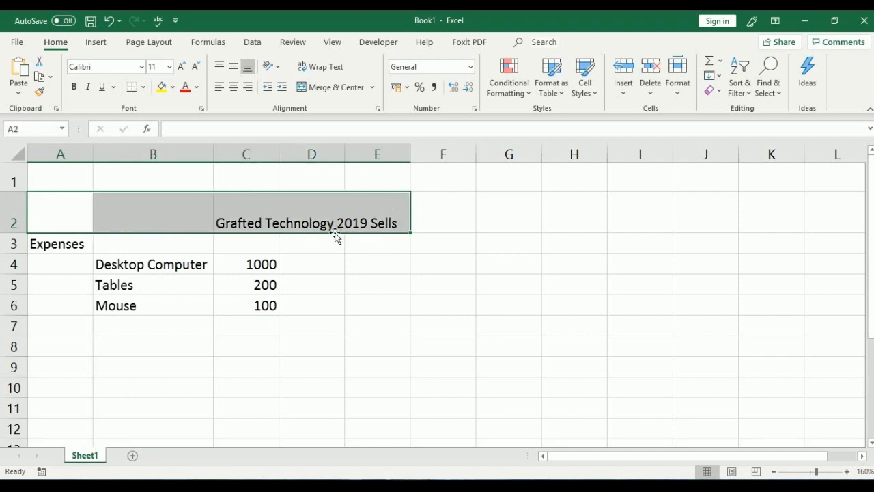
click(242, 214)
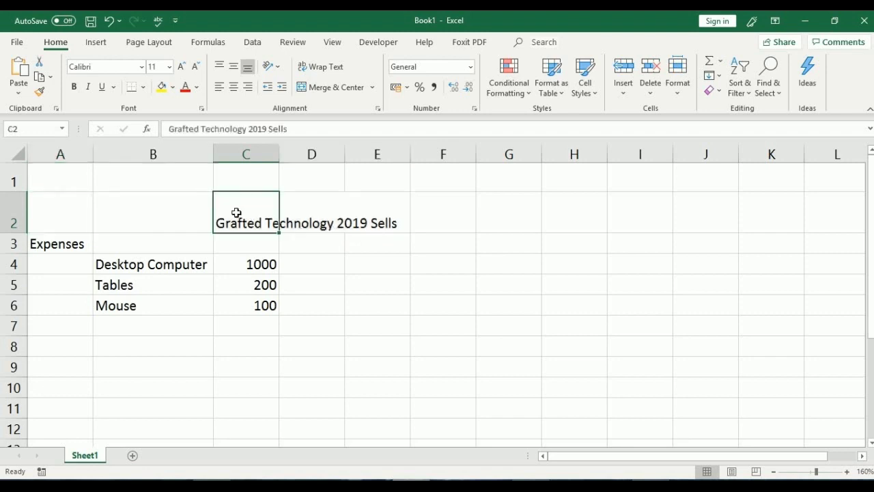
click(310, 211)
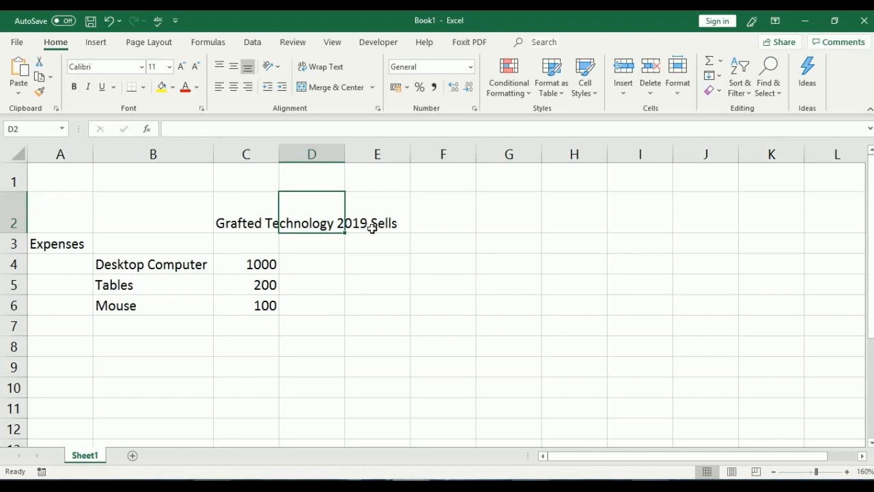
Merge and center the title "Grafted Technology 2019 Sells" across cells A2 to D2.
click(236, 216)
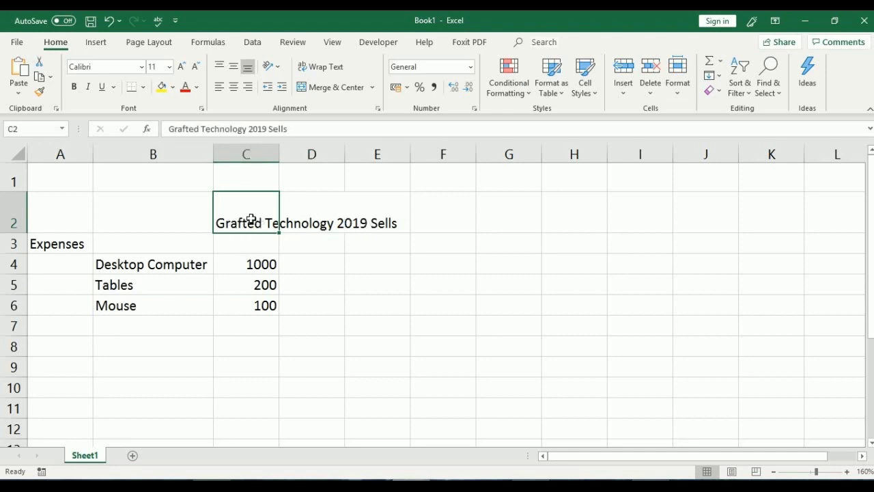
click(381, 222)
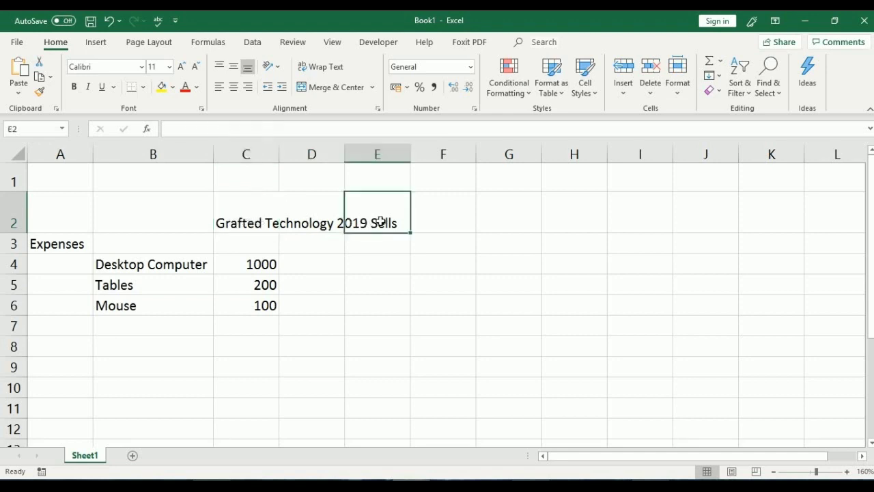
click(232, 210)
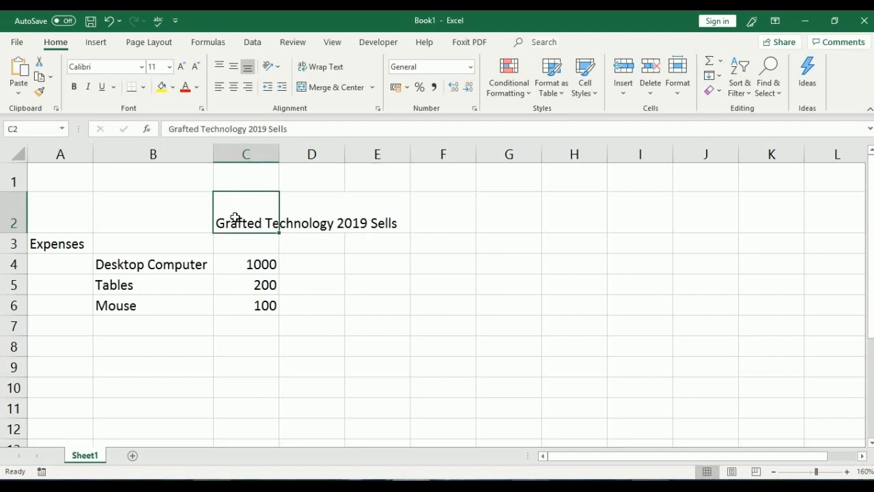
click(37, 215)
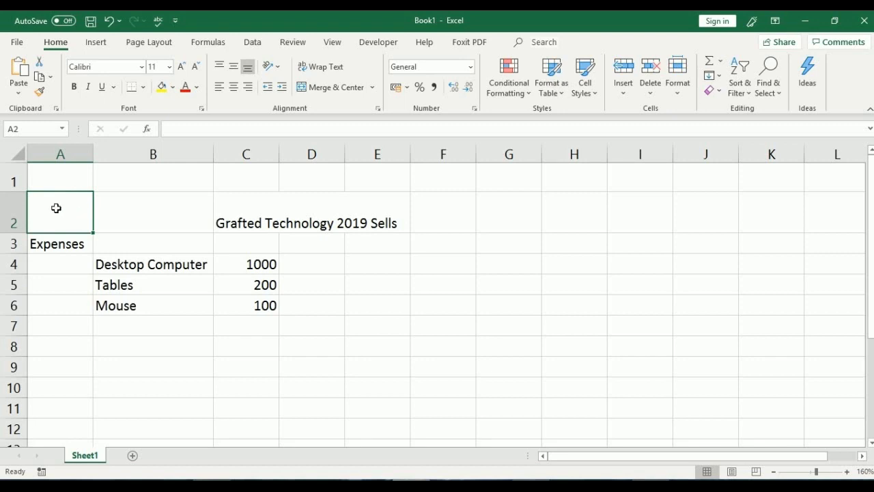
drag(86, 215, 319, 216)
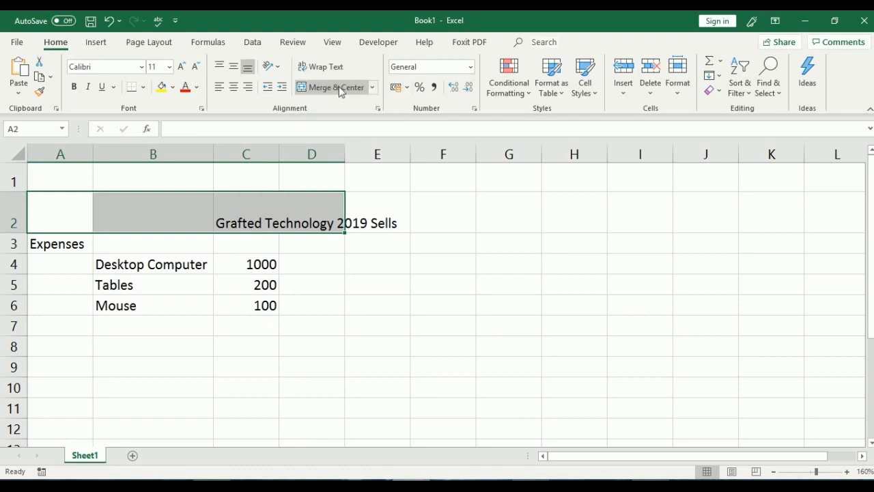
click(373, 88)
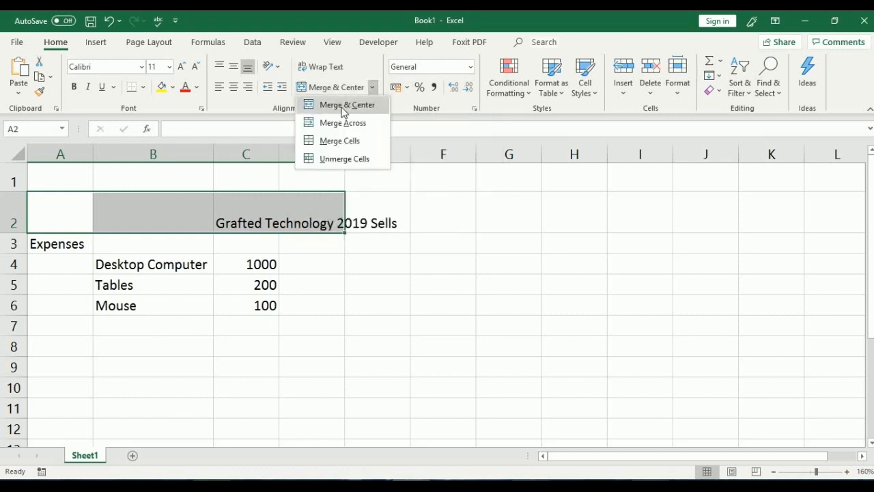
click(344, 106)
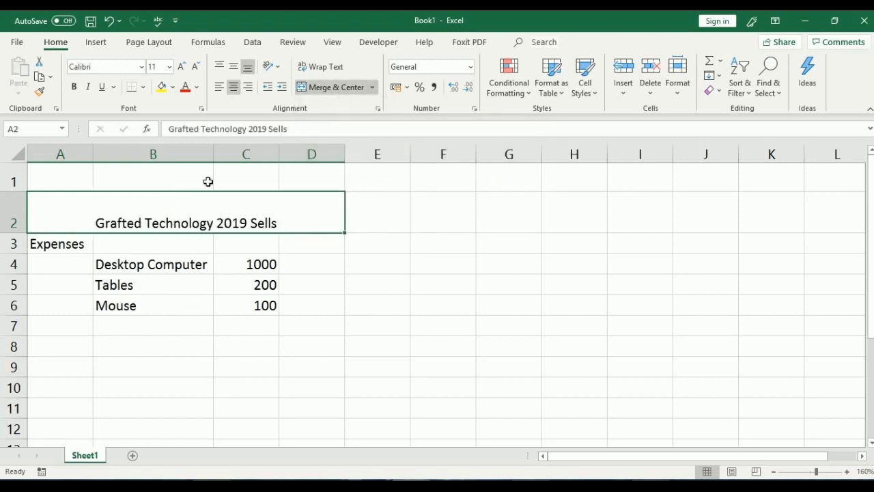
click(177, 305)
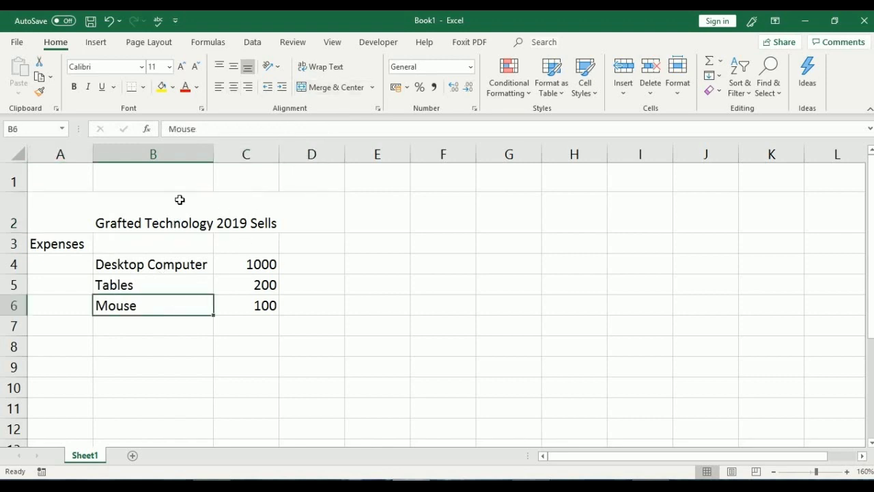
click(139, 212)
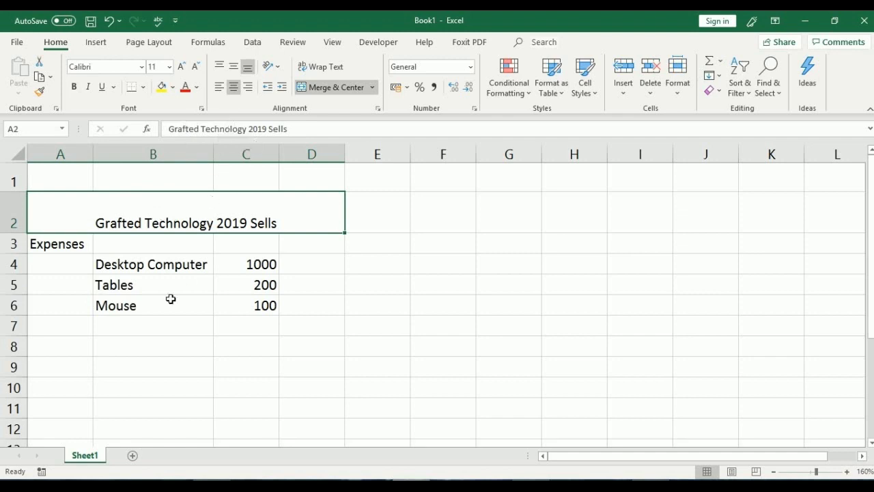
Insert a blank sheet row above the Expenses row 3, and deselect it.
click(162, 249)
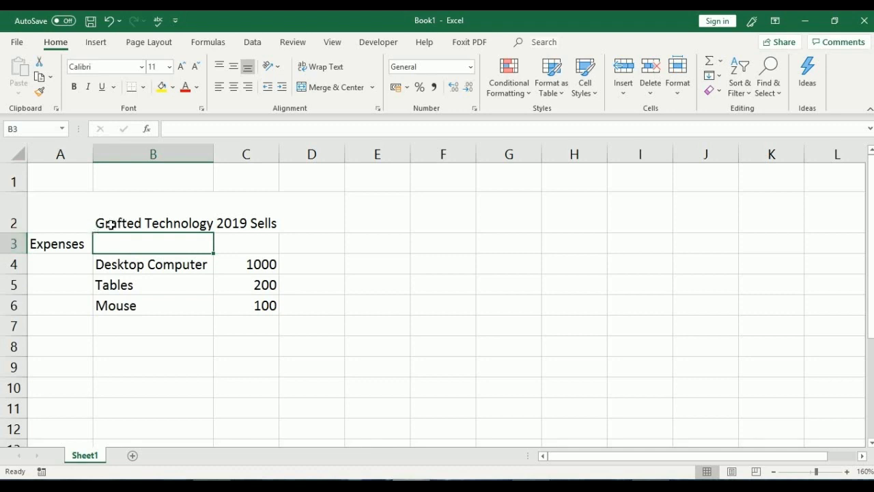
click(13, 244)
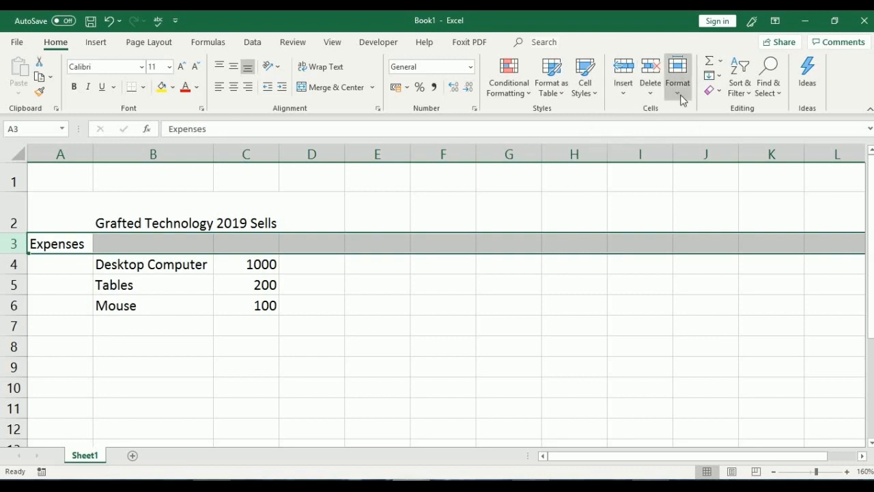
click(634, 102)
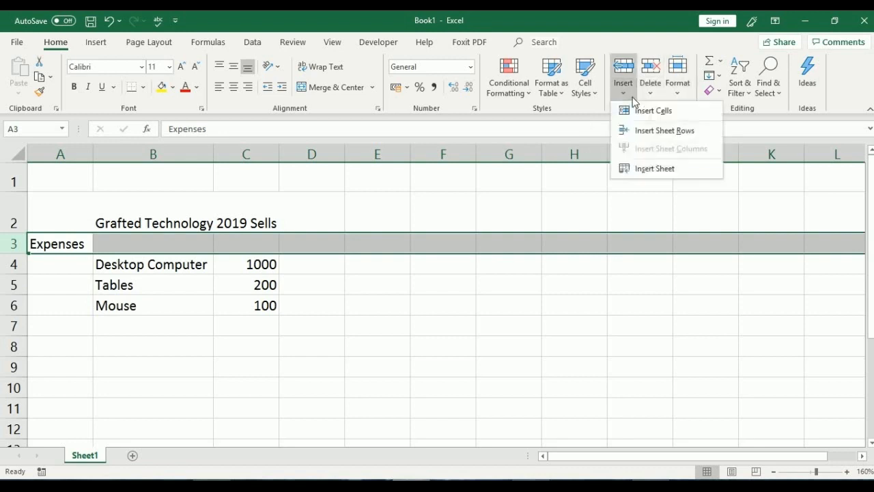
click(650, 135)
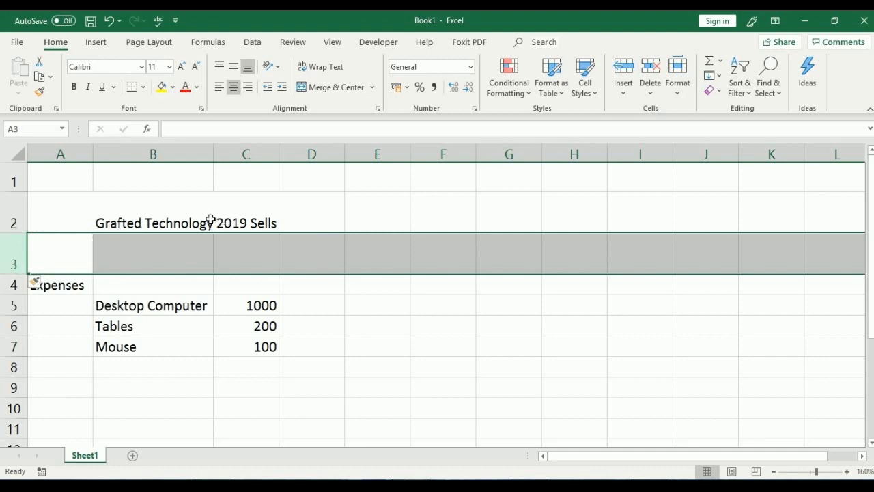
click(59, 311)
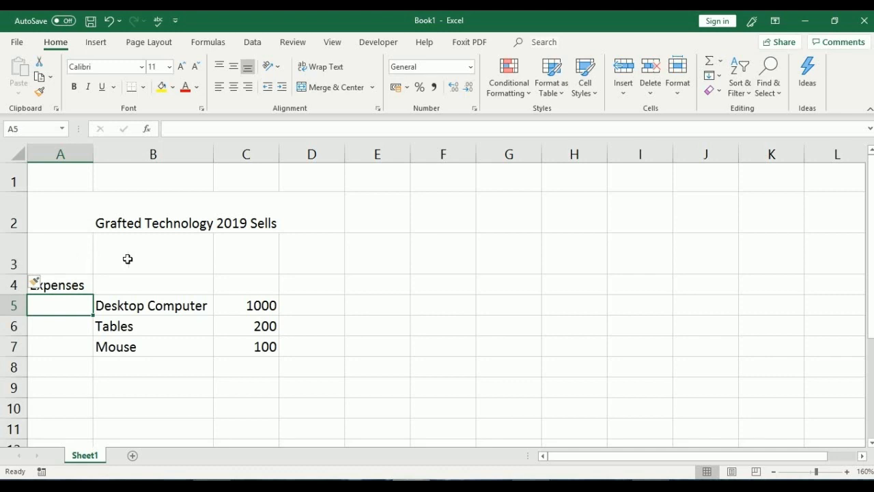
Delete the blank row 3 between the title and the Expenses row.
click(13, 257)
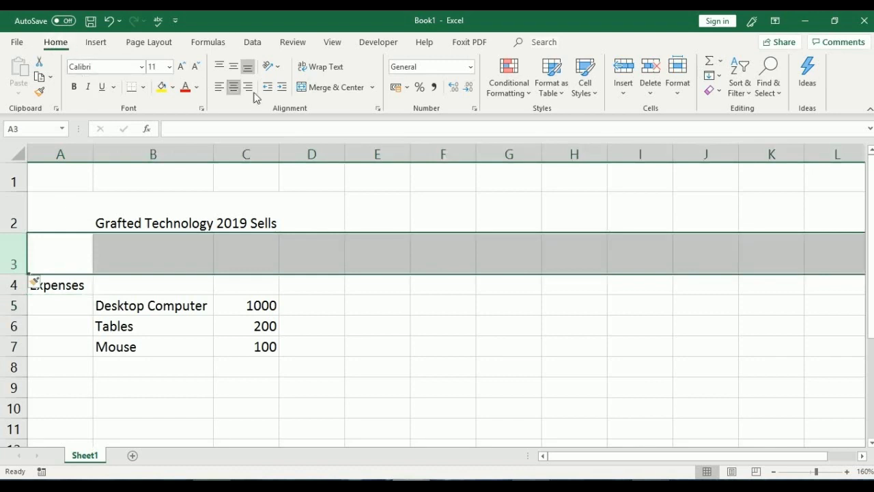
click(650, 99)
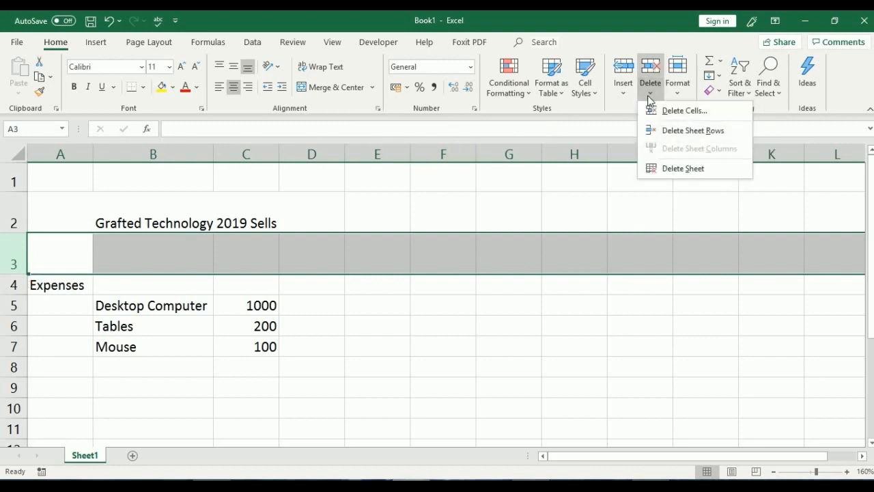
click(693, 130)
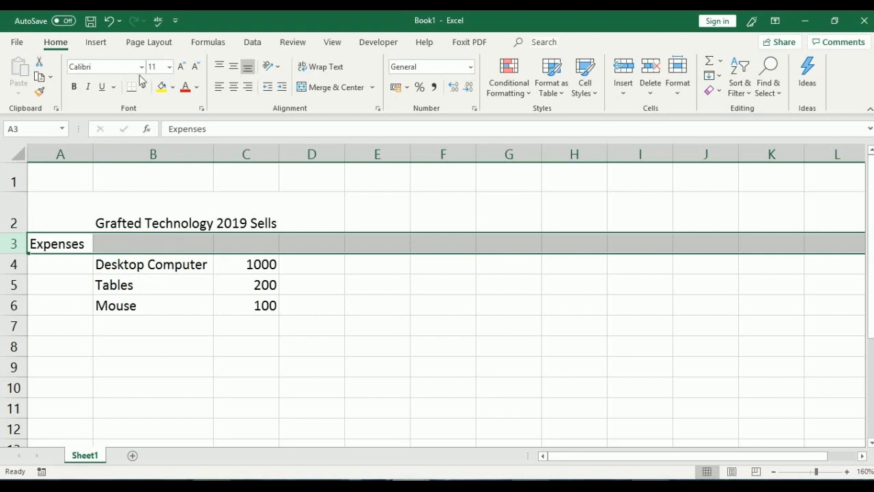
Undo the deletion of blank row 3, and delete that row again.
mouse_move(109, 22)
click(109, 21)
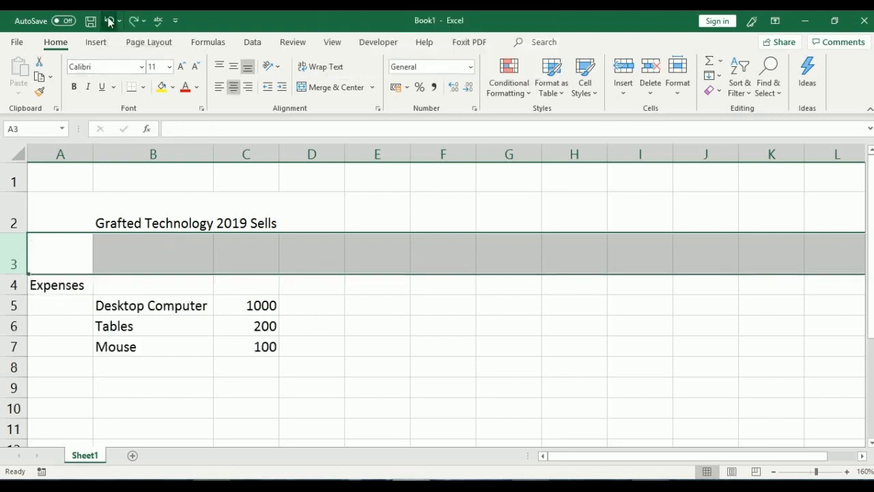
right_click(14, 253)
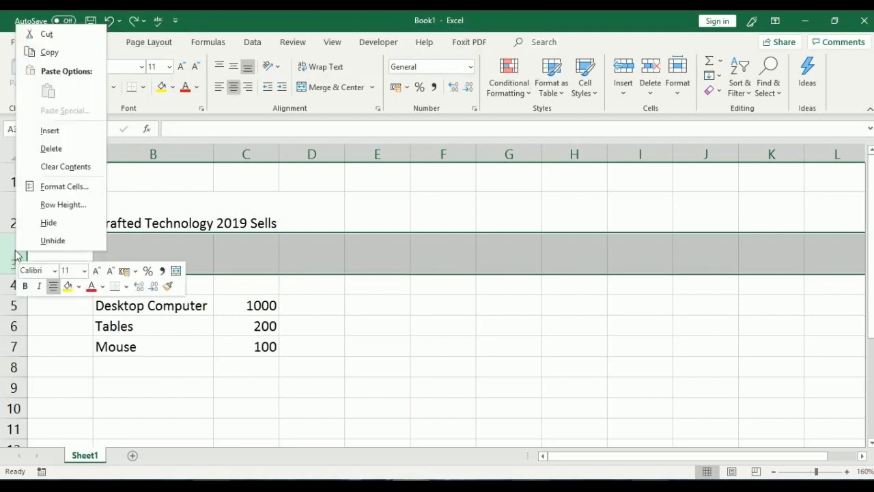
click(51, 149)
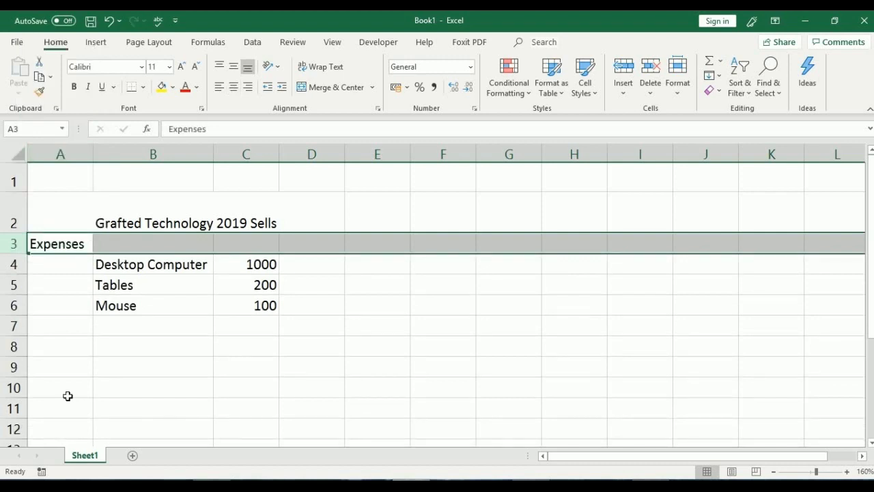
Insert a blank sheet column before column A.
click(60, 151)
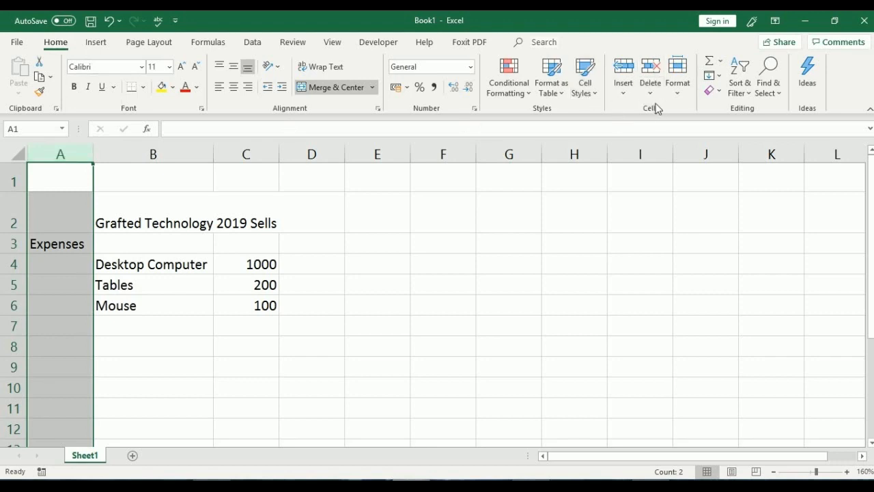
click(624, 94)
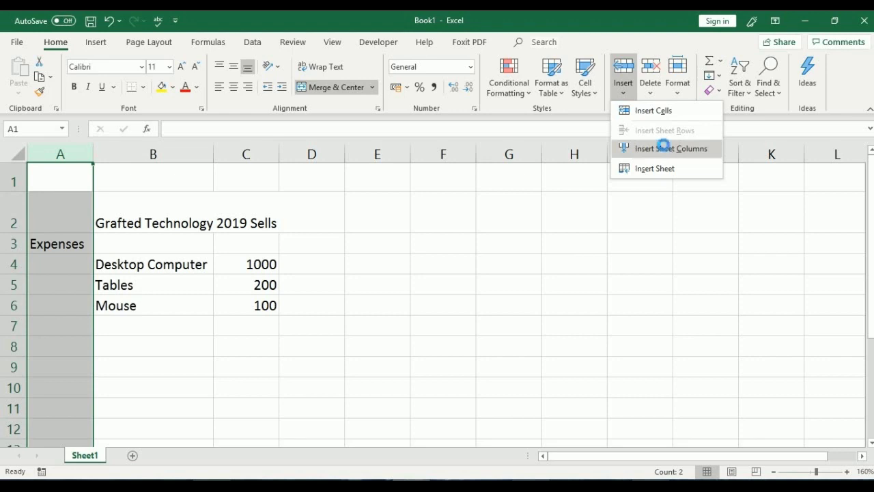
click(666, 149)
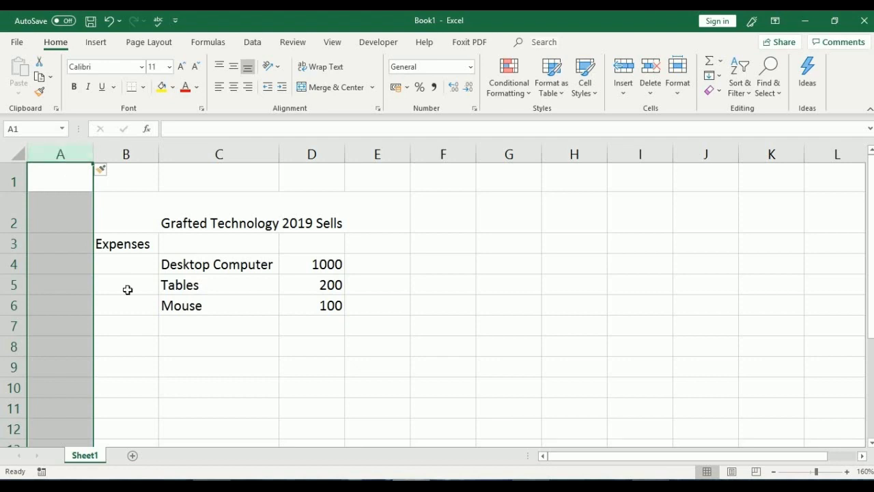
Delete the blank column A, and undo the row and column edits back to the merged title.
click(127, 153)
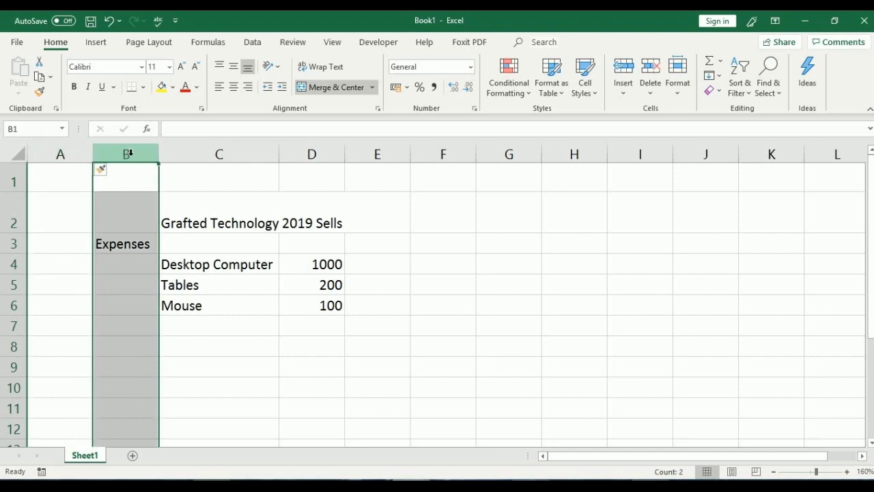
click(59, 154)
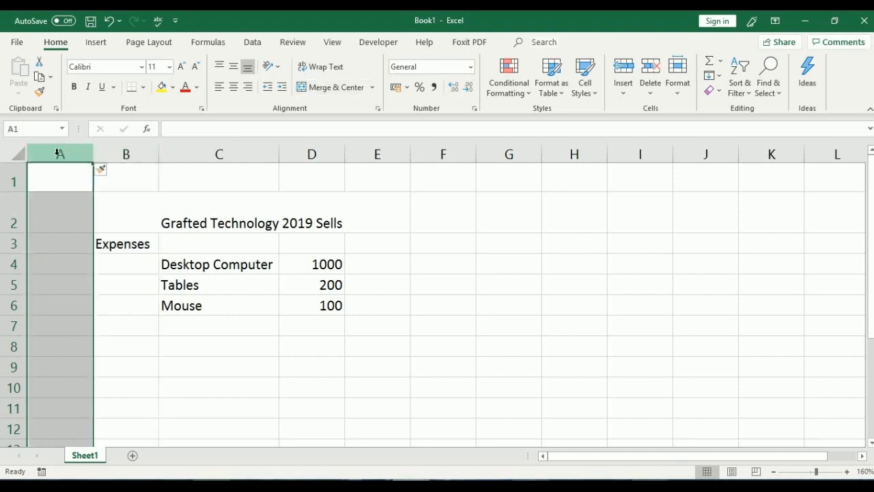
right_click(52, 155)
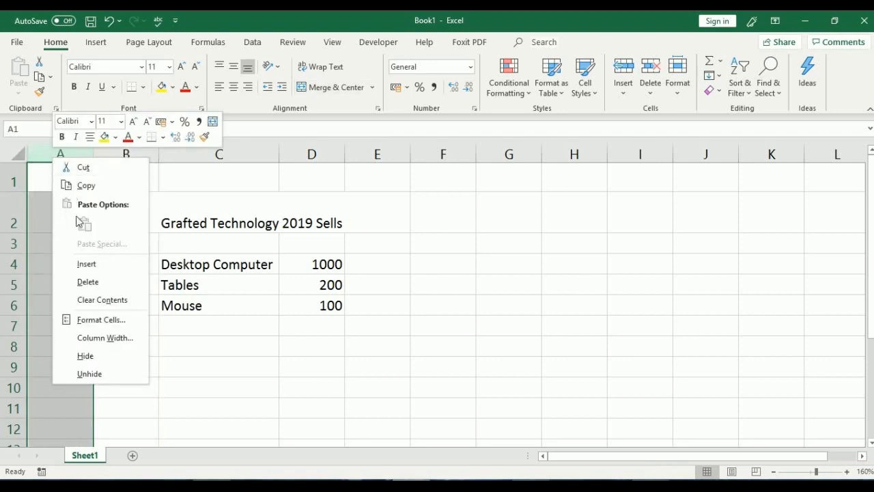
click(98, 288)
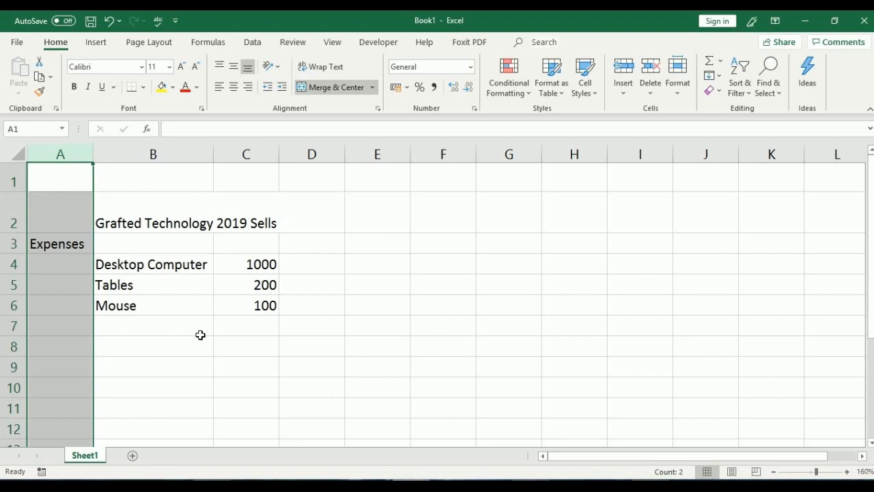
key(ctrl+z)
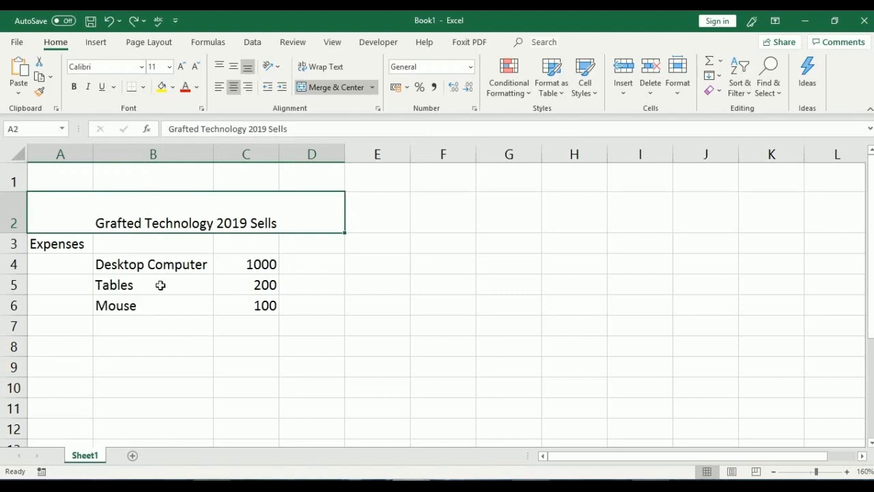
Center the Expenses label and the Desktop Computer, Tables and Mouse entries horizontally in their cells.
click(58, 244)
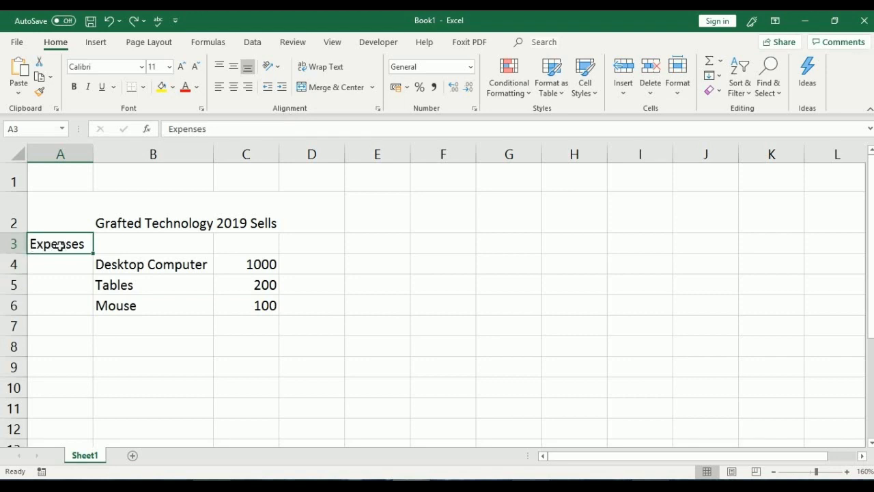
click(233, 88)
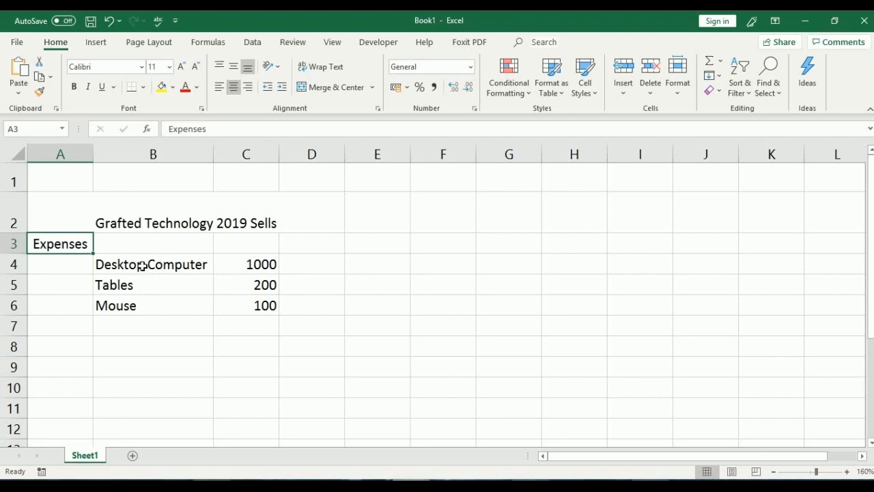
click(141, 266)
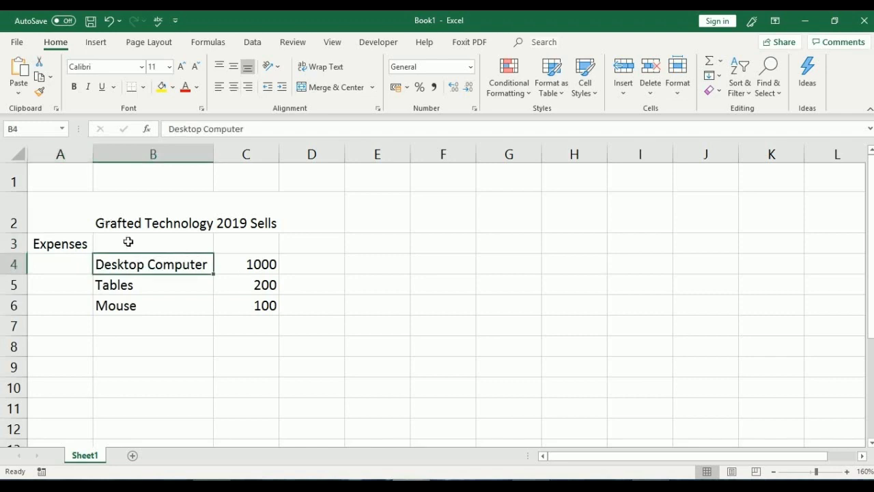
click(233, 87)
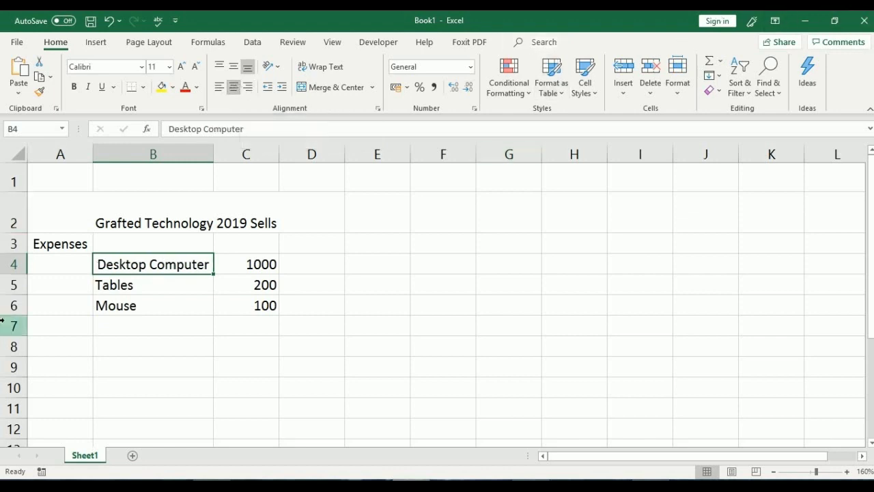
click(137, 285)
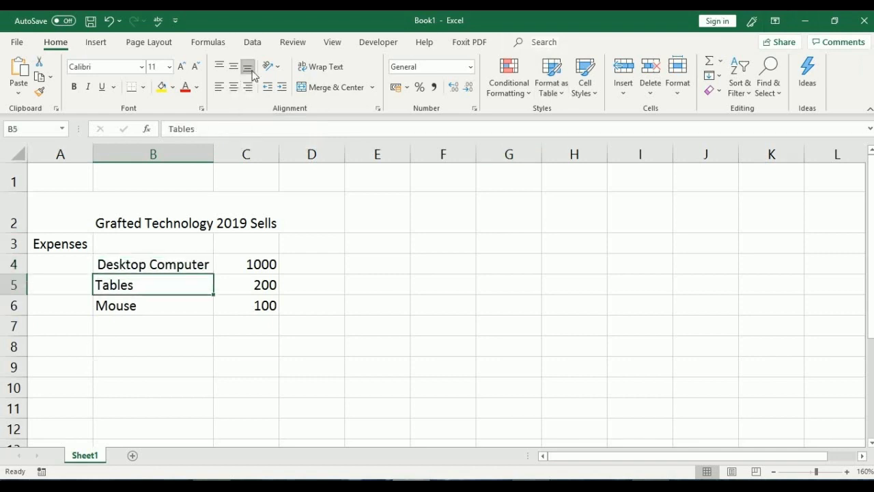
click(233, 87)
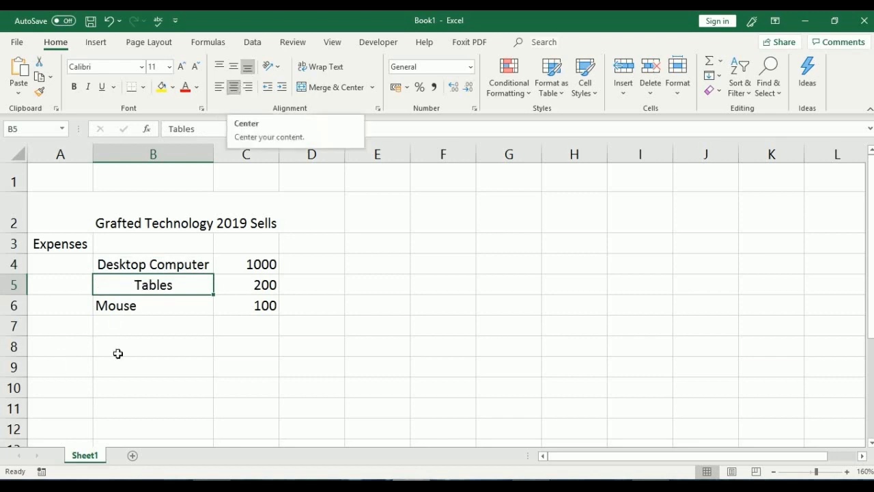
click(129, 305)
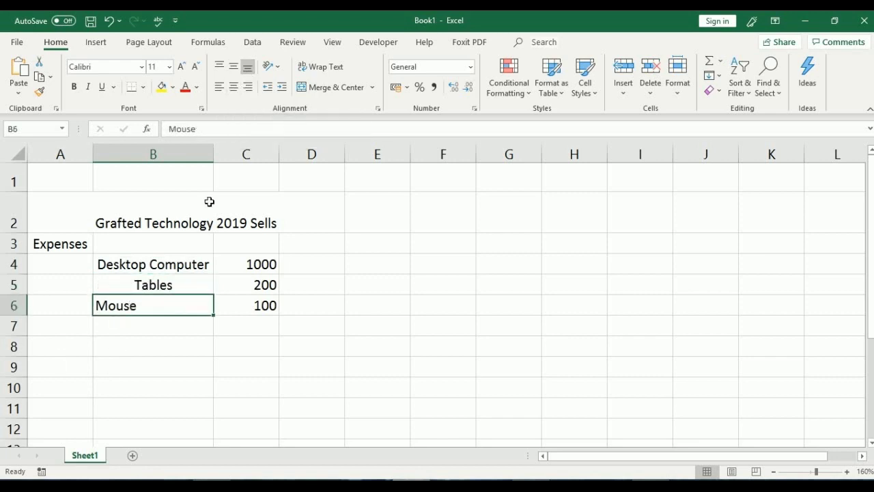
click(233, 87)
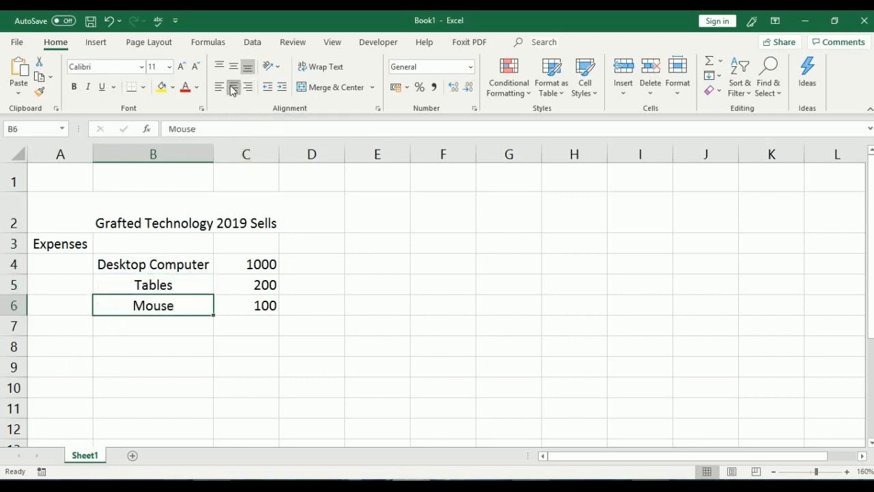
Left-align the Mouse, Tables and Desktop Computer entries in column B.
click(219, 87)
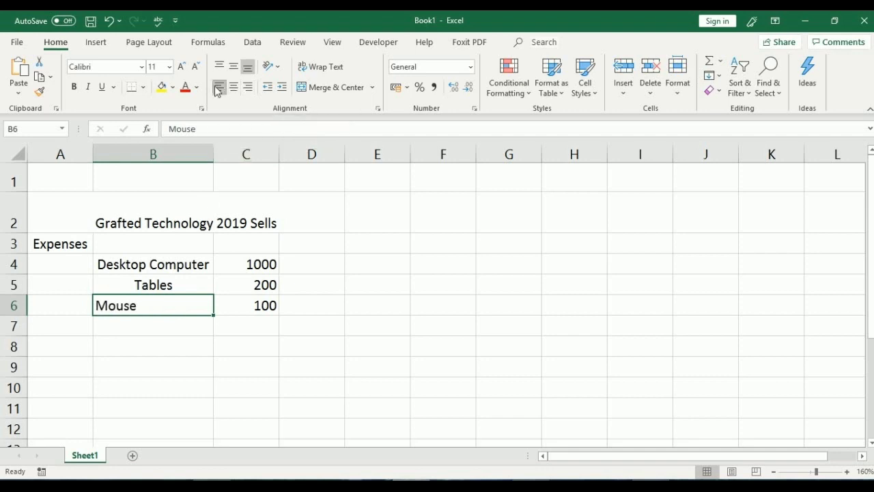
click(136, 283)
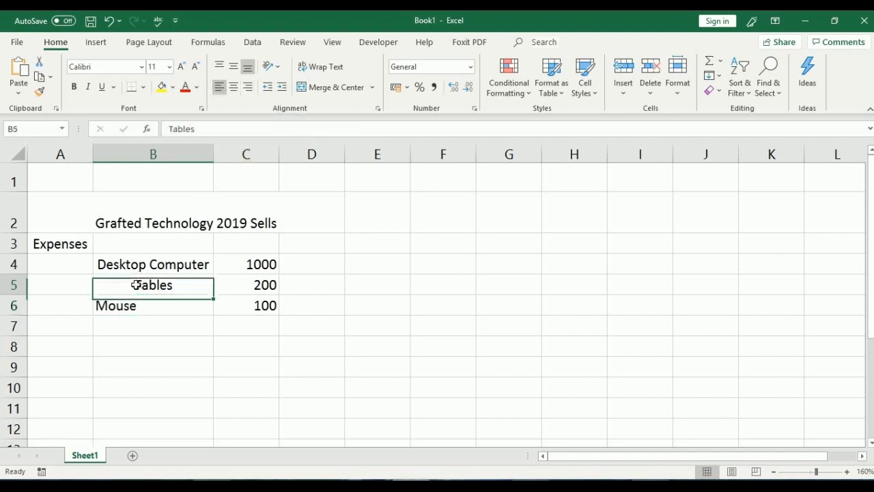
click(218, 87)
click(135, 265)
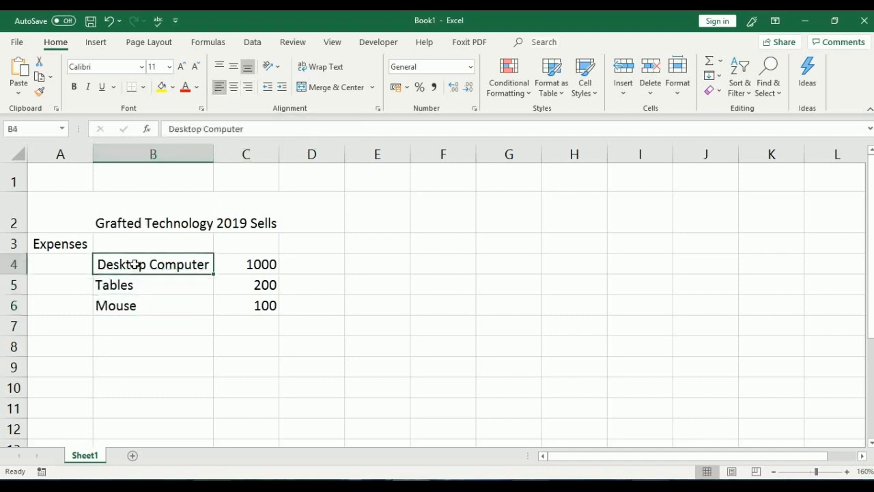
click(220, 89)
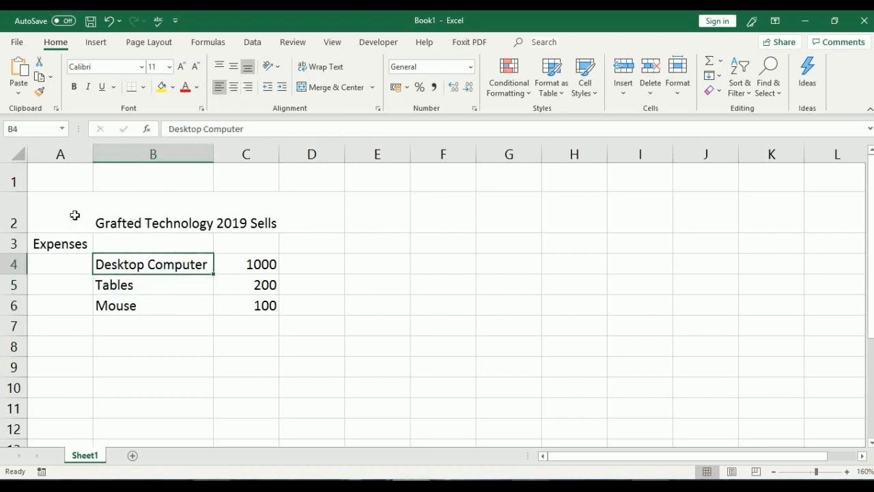
Try top and middle vertical alignment on the merged title in row 2, and return it to bottom alignment.
click(115, 216)
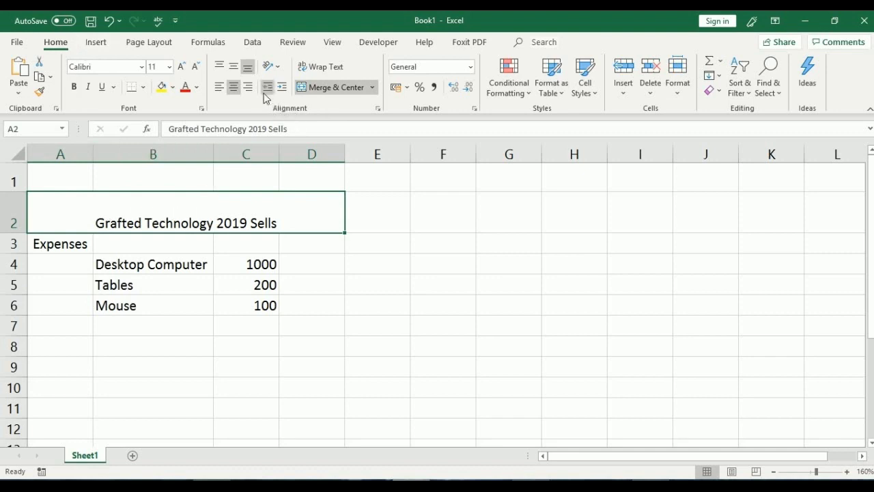
click(219, 69)
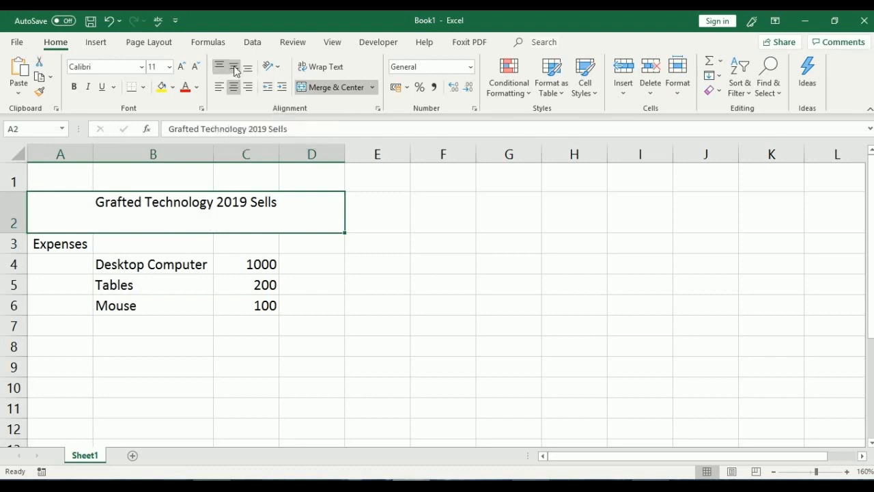
click(235, 68)
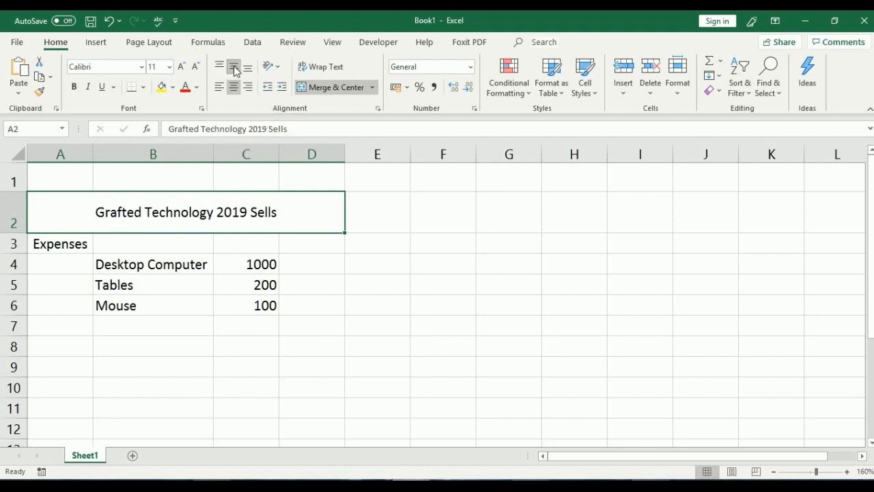
click(248, 68)
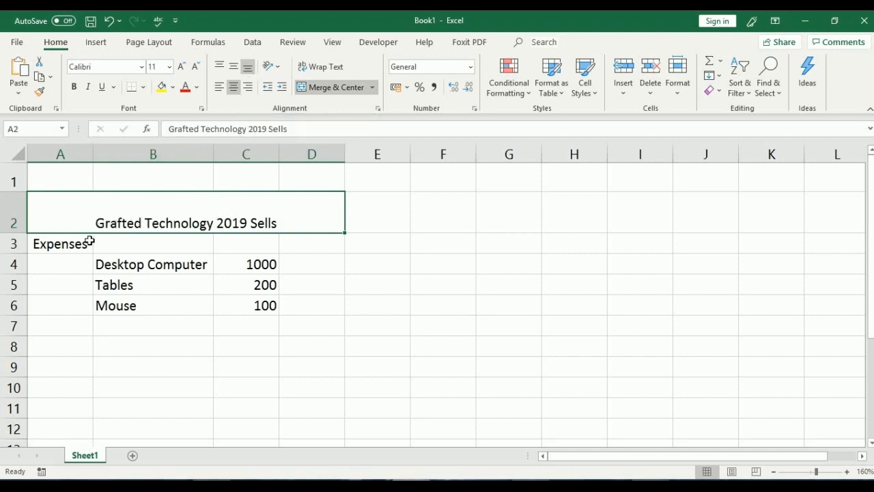
Open the cell formatting settings for the merged title and set its vertical text alignment to Center.
right_click(137, 214)
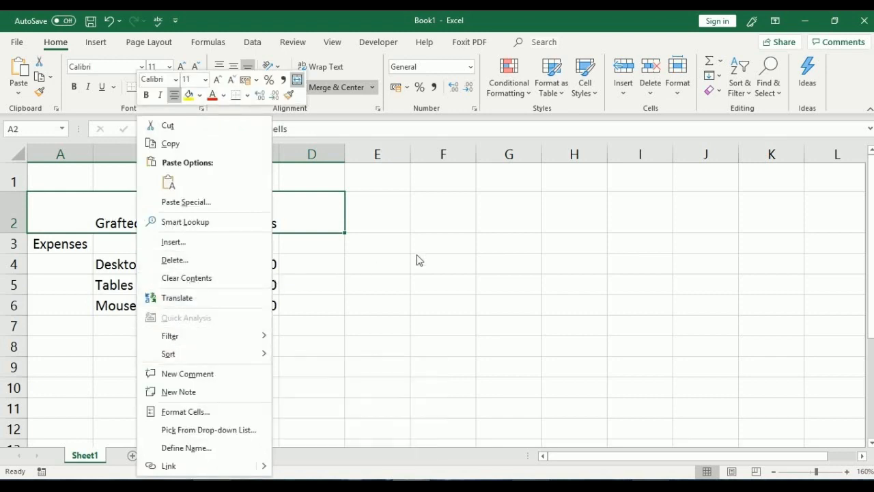
click(185, 412)
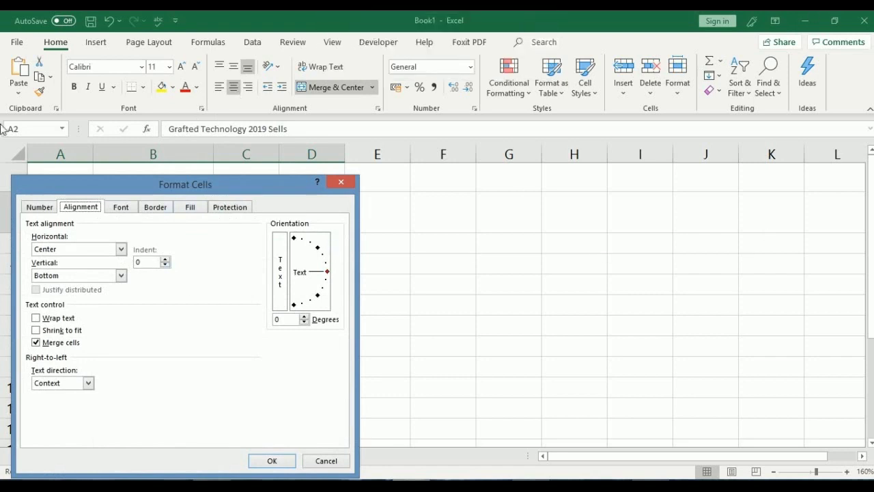
click(44, 207)
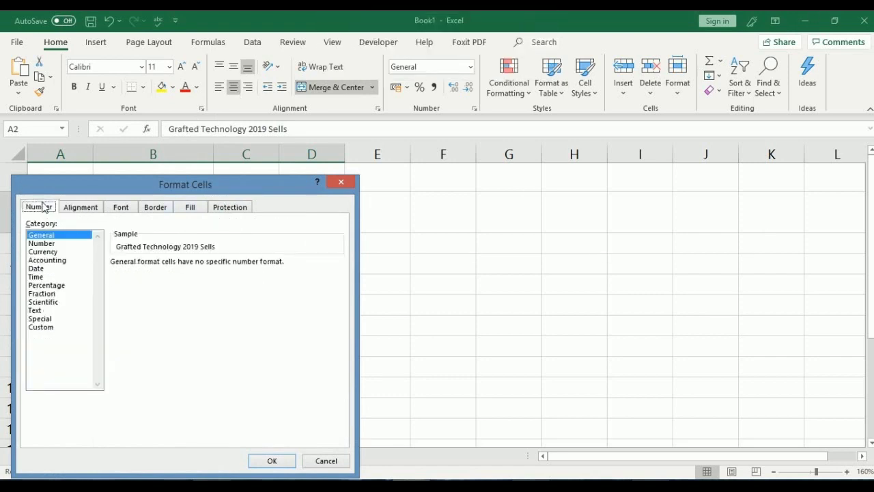
click(86, 209)
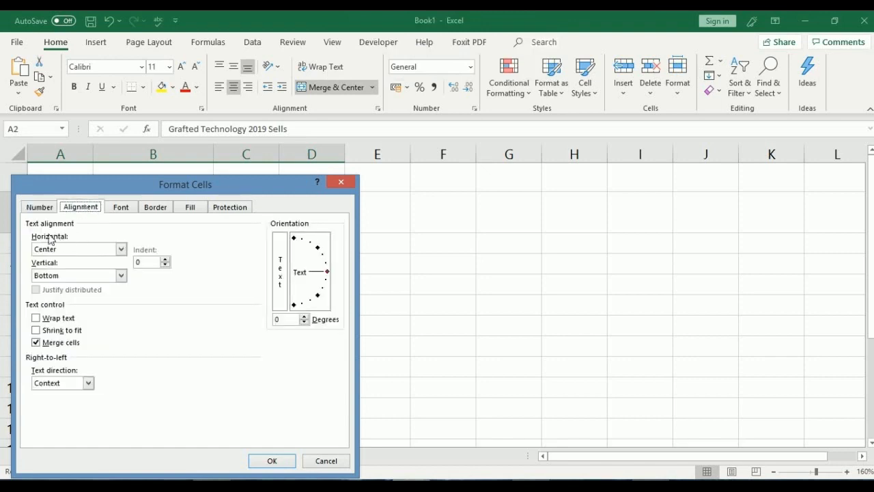
click(122, 250)
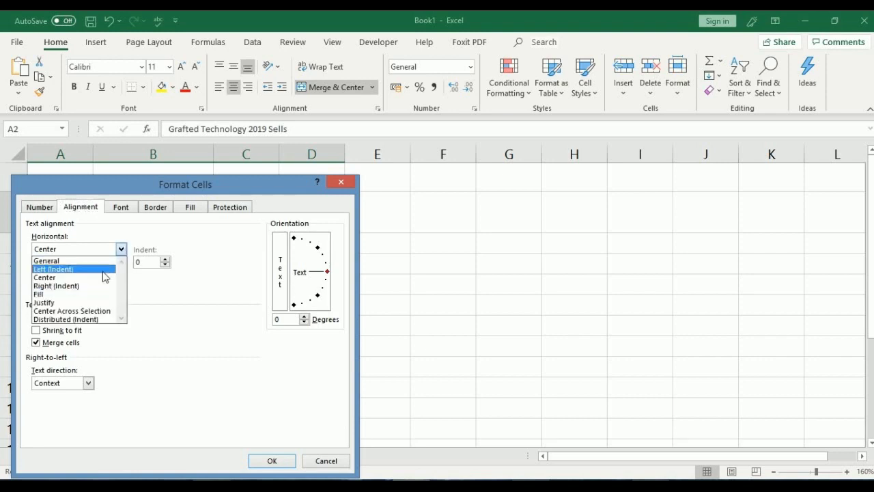
click(122, 250)
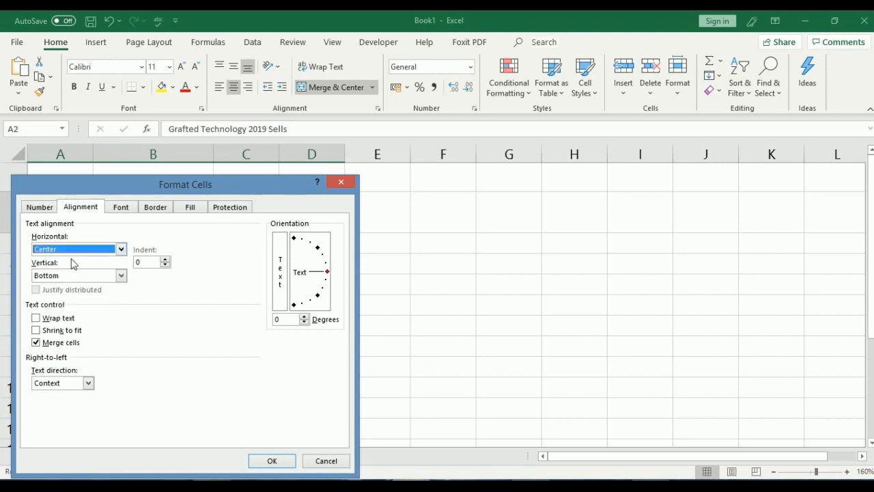
click(121, 276)
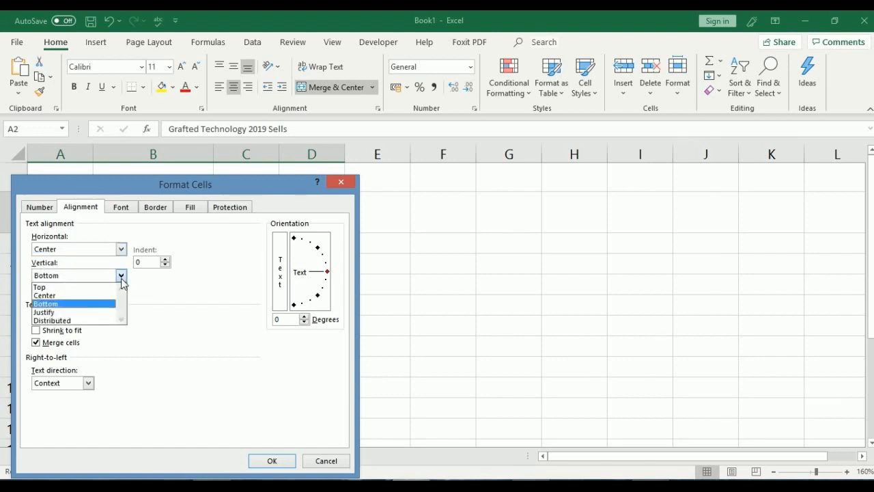
click(81, 296)
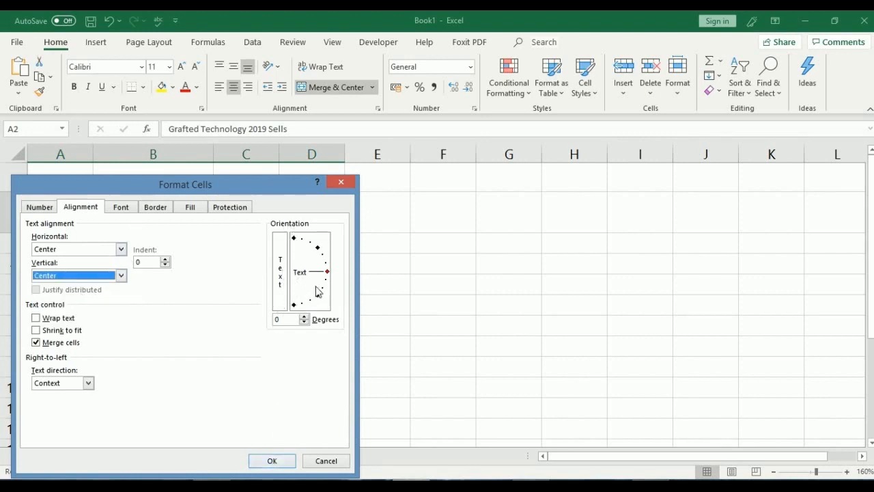
Try a text orientation of 5 degrees for the title, reset it to 0 degrees, and apply the cell formatting.
click(304, 317)
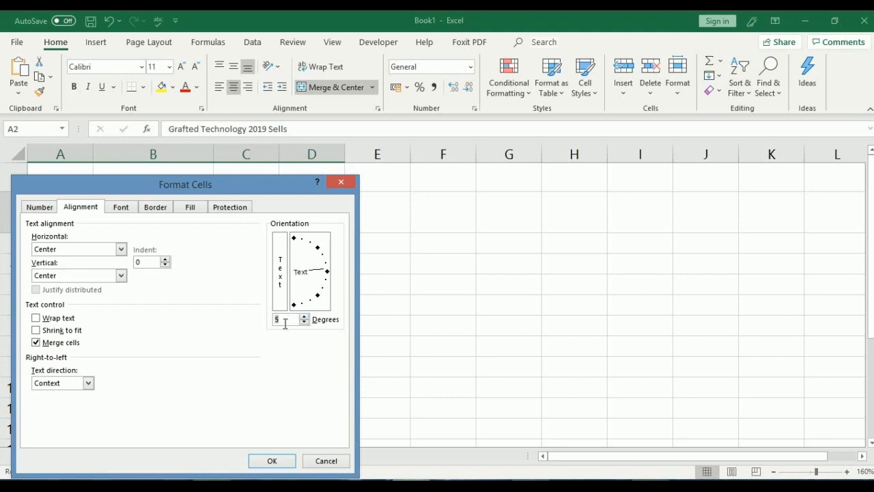
key(BackSpace)
click(267, 462)
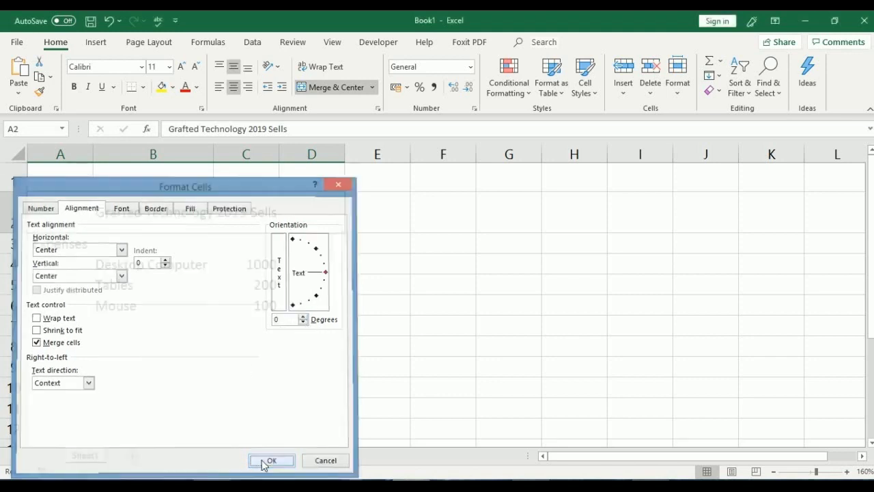